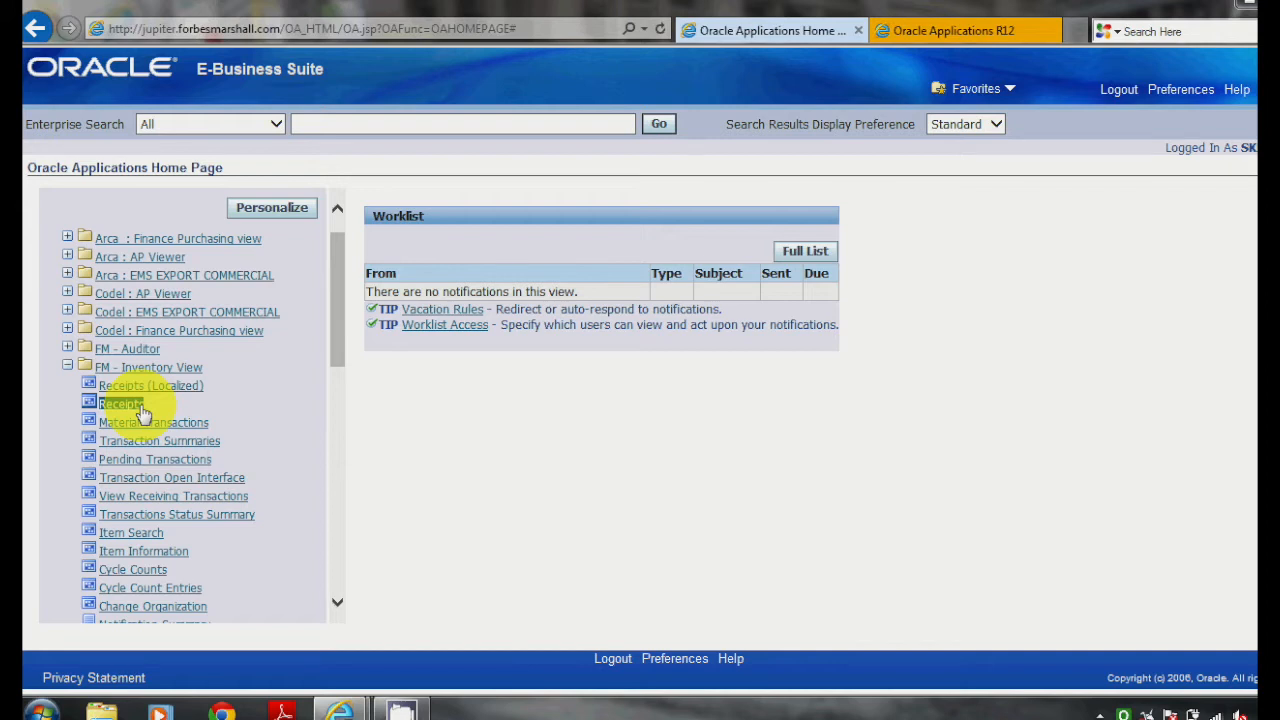
# - Launch the Receipts function of the FM - Inventory View responsibility and open the search window for concurrent requests
pyautogui.click(128, 406)
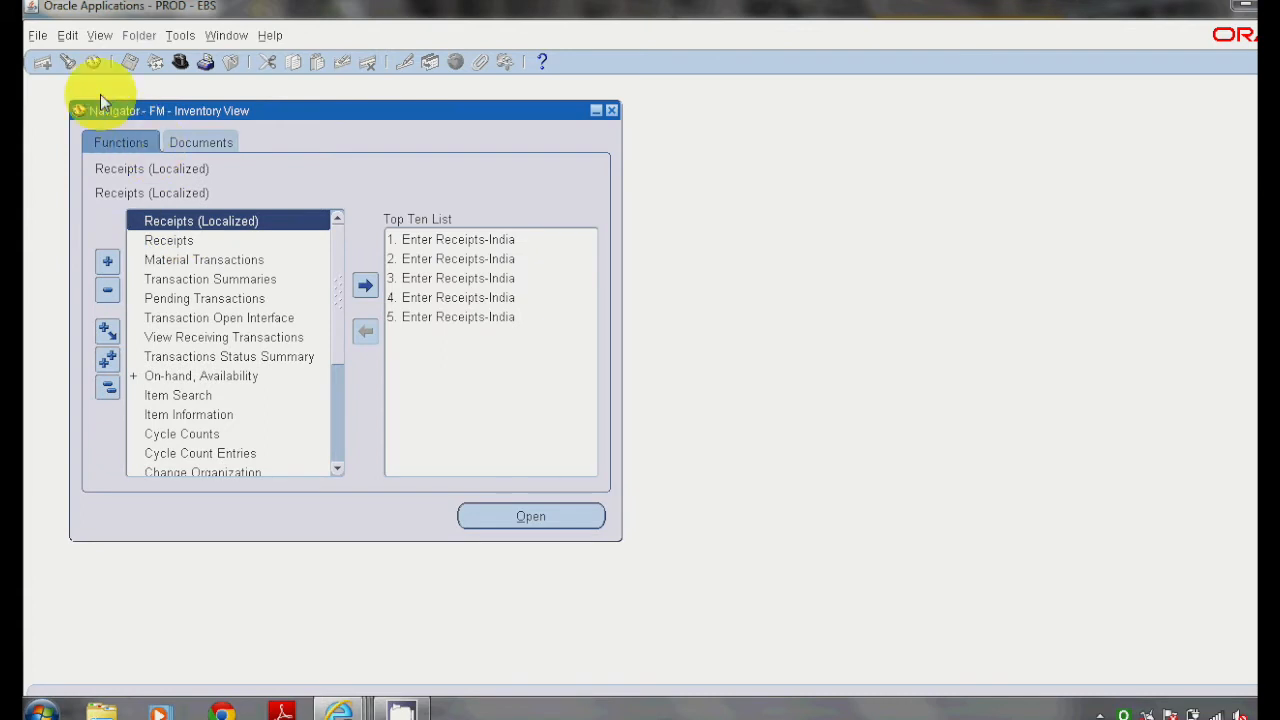
pyautogui.click(97, 37)
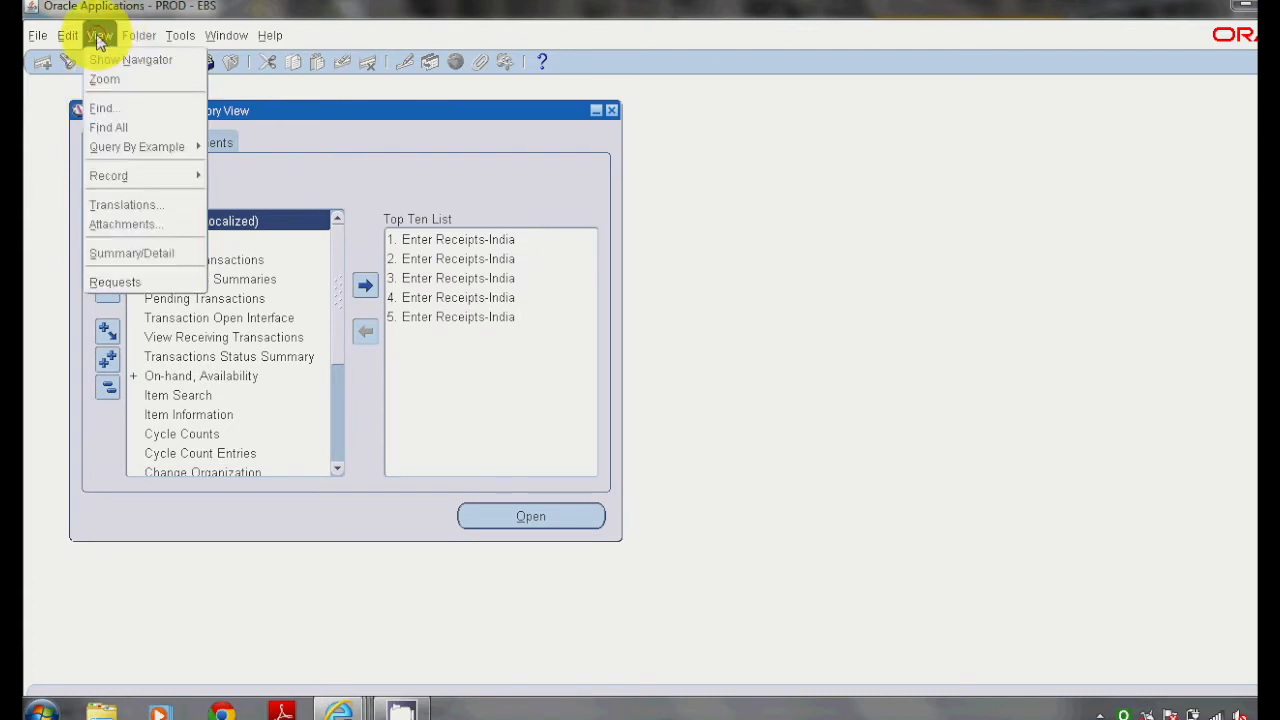
pyautogui.click(111, 283)
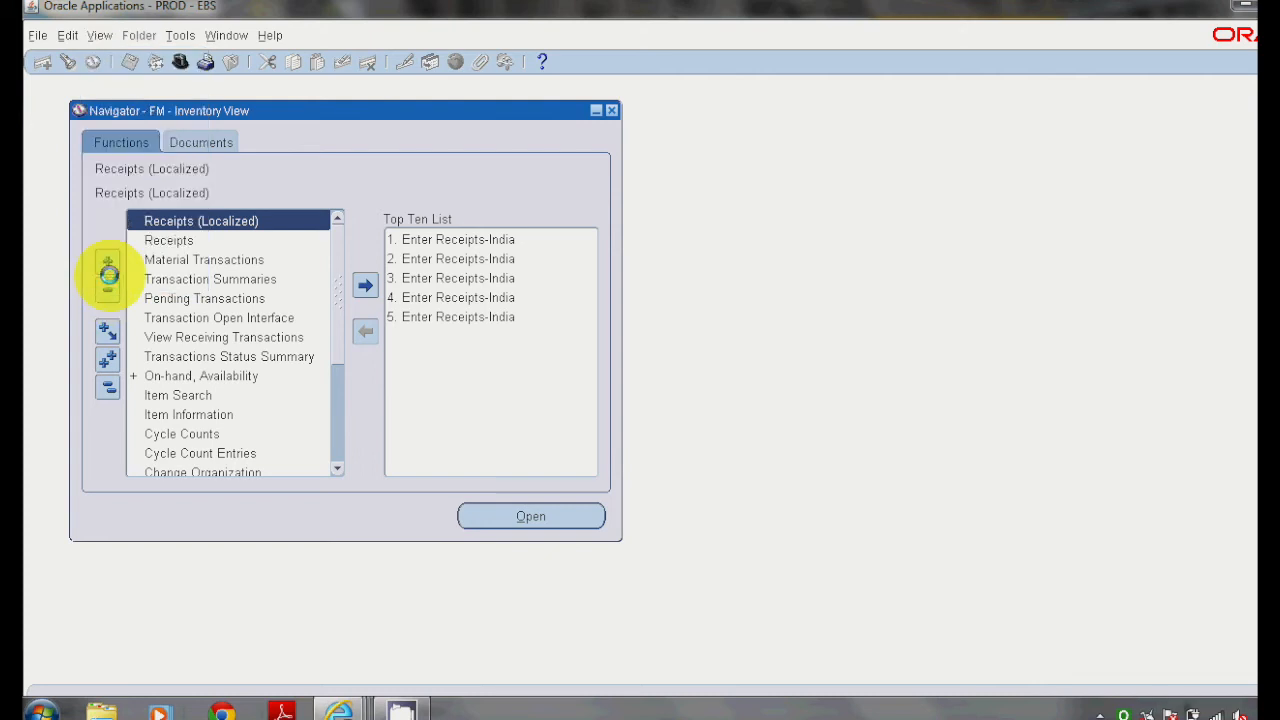
pyautogui.moveTo(450, 110); pyautogui.dragTo(446, 105)
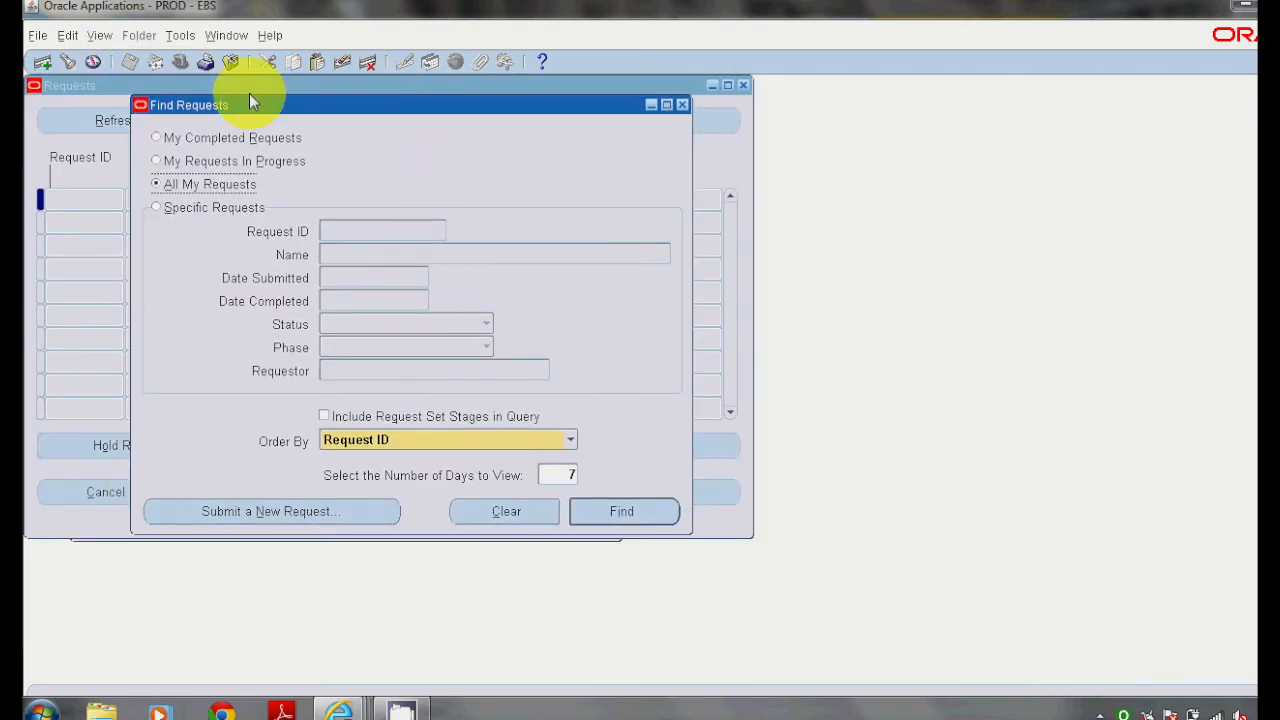
# - Start submitting a new request of the Single Request type
pyautogui.click(278, 507)
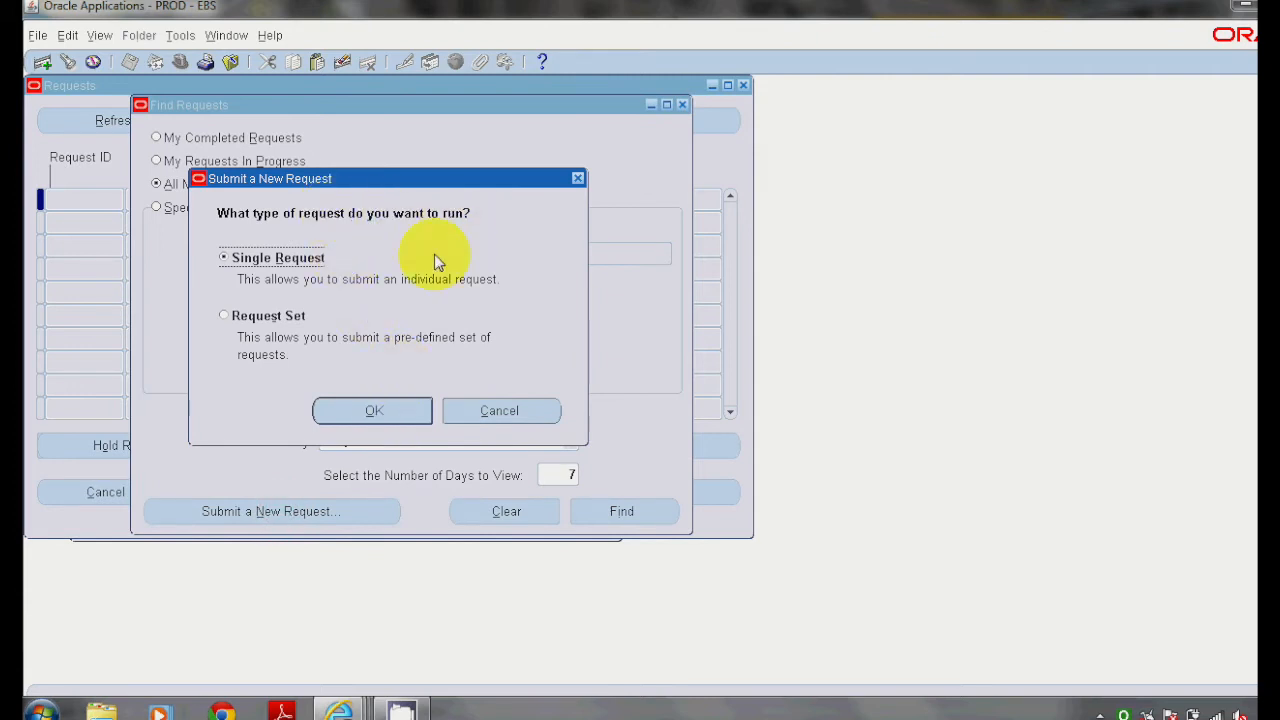
pyautogui.click(372, 411)
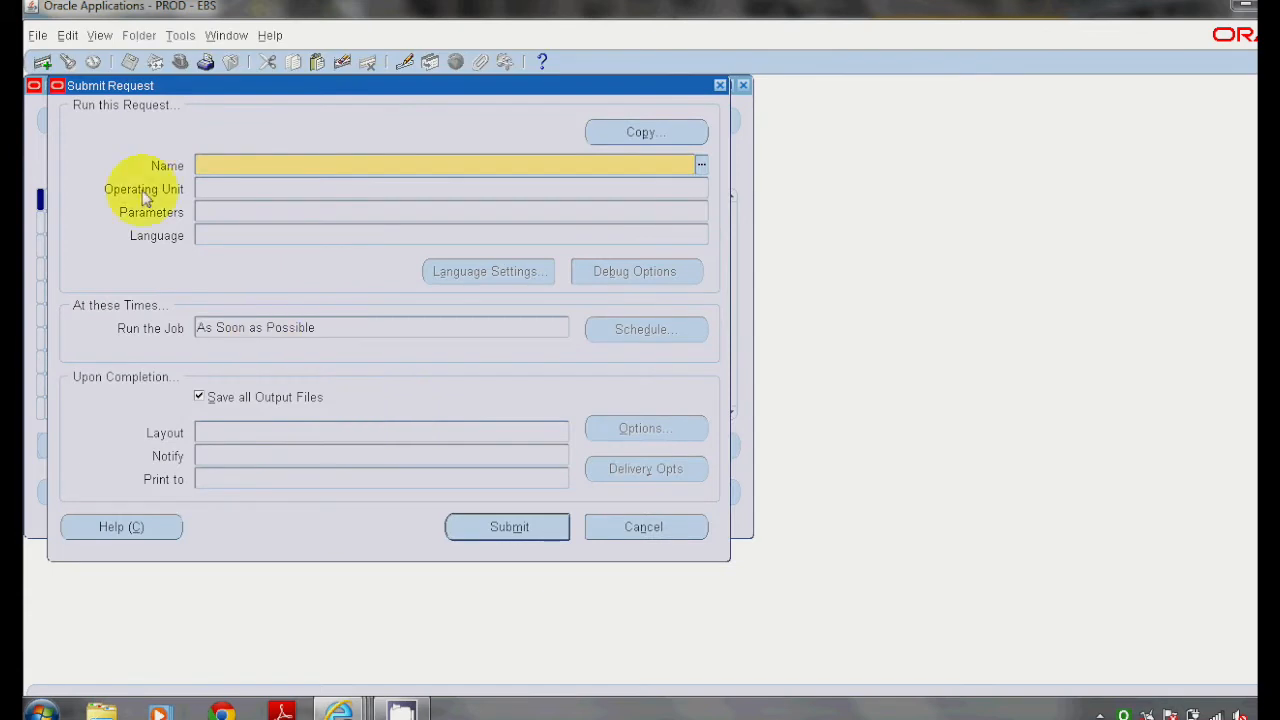
pyautogui.moveTo(405, 88); pyautogui.dragTo(431, 84)
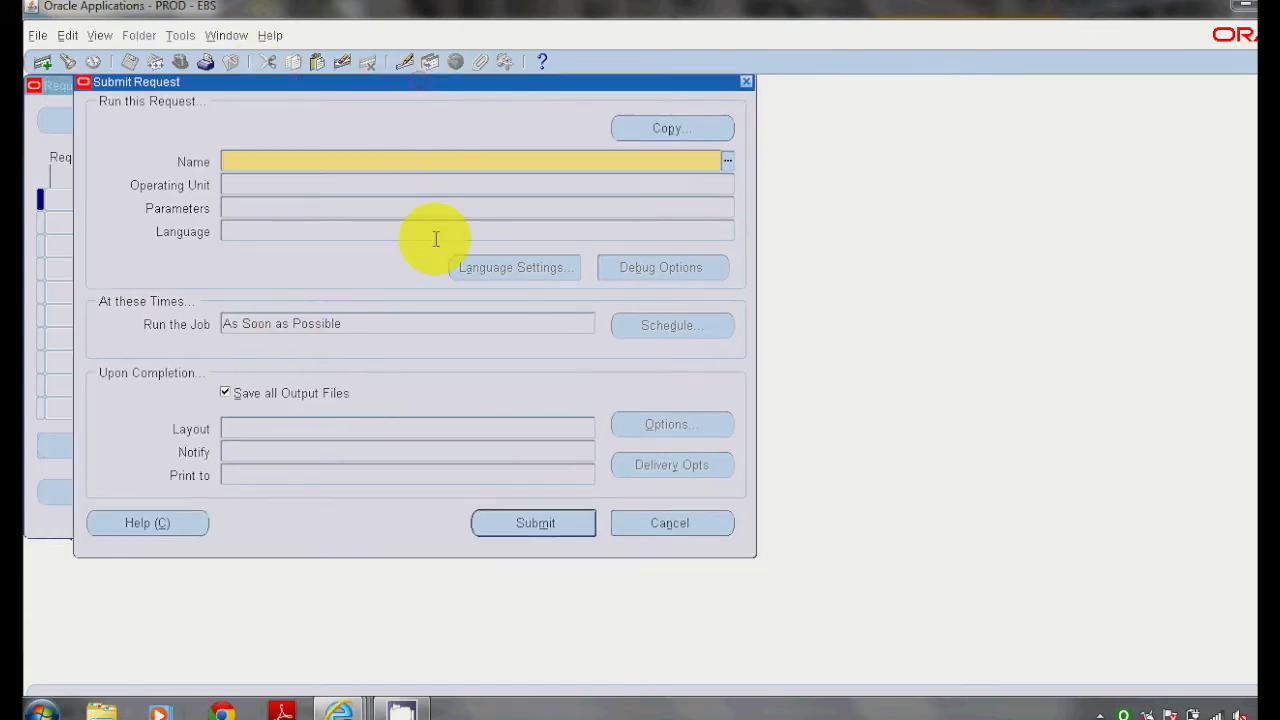
# - Search the report names for "%inventory" and choose FM - Inventory Value Report (As Of Date) for the request
pyautogui.click(729, 163)
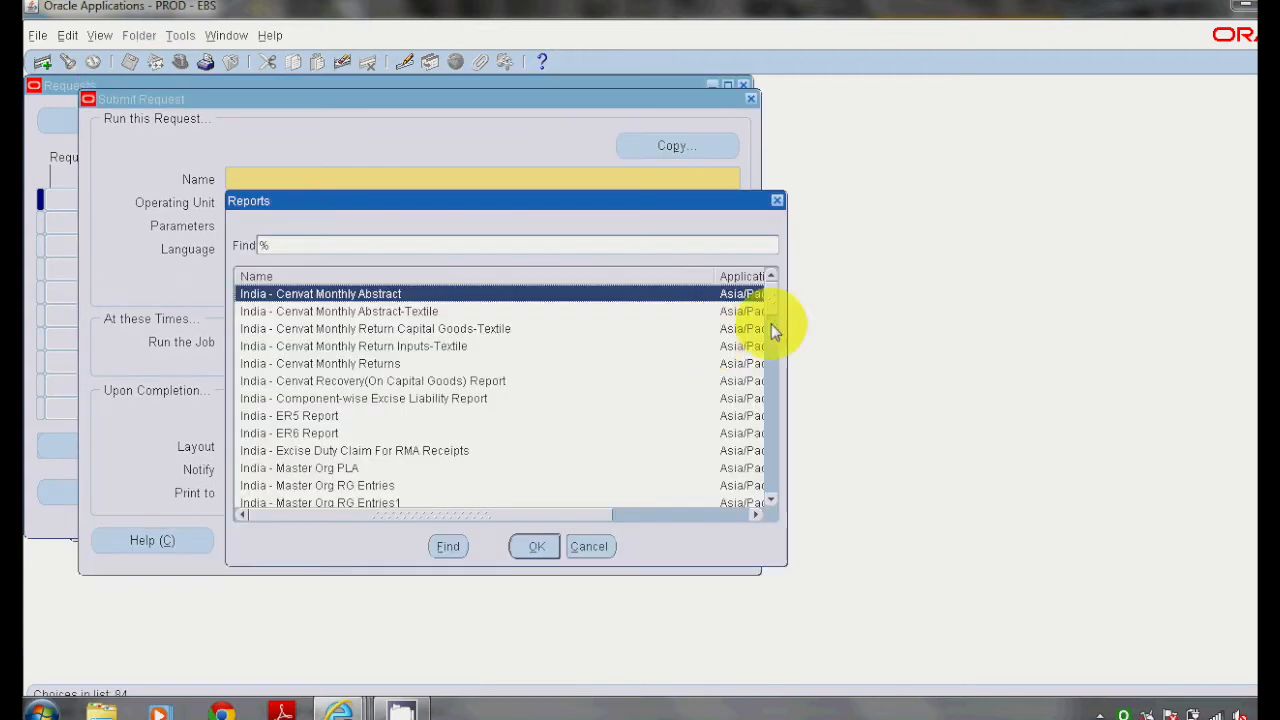
pyautogui.moveTo(770, 302)
pyautogui.mouseDown()
pyautogui.moveTo(775, 377)
pyautogui.moveTo(774, 300)
pyautogui.mouseUp()
pyautogui.click(548, 241)
pyautogui.write('inventory')
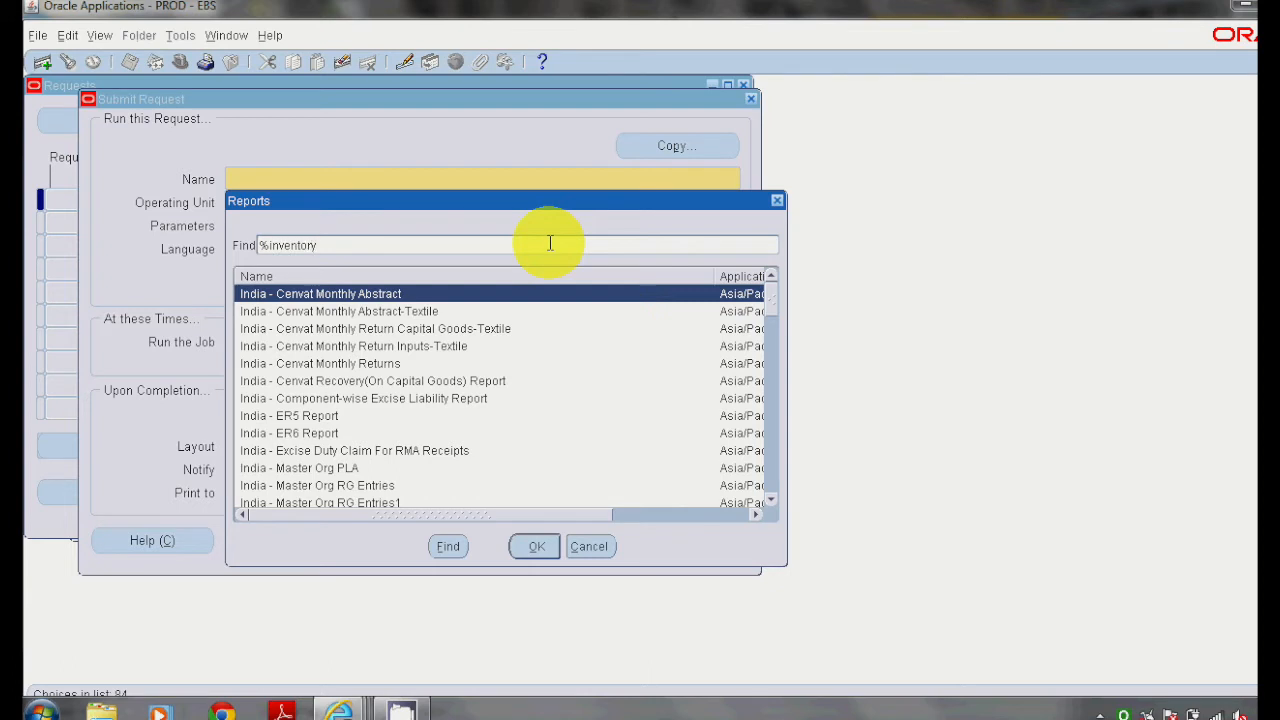
pyautogui.click(440, 543)
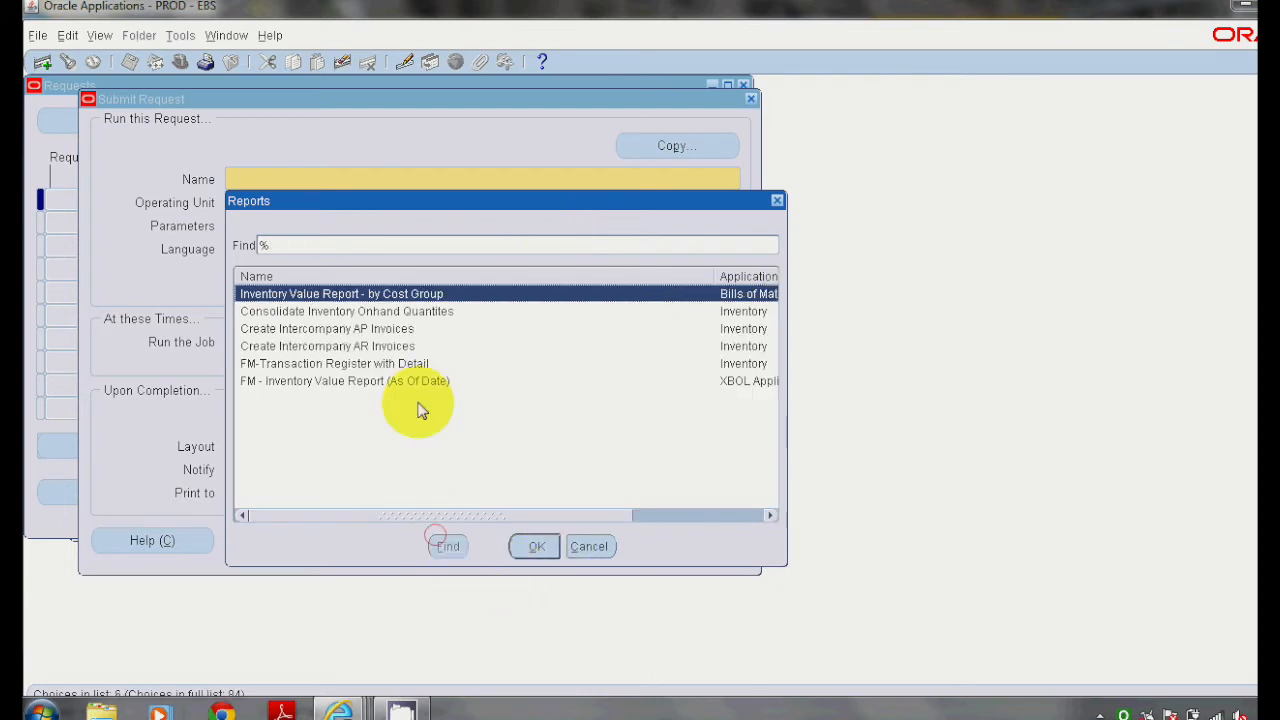
pyautogui.click(358, 381)
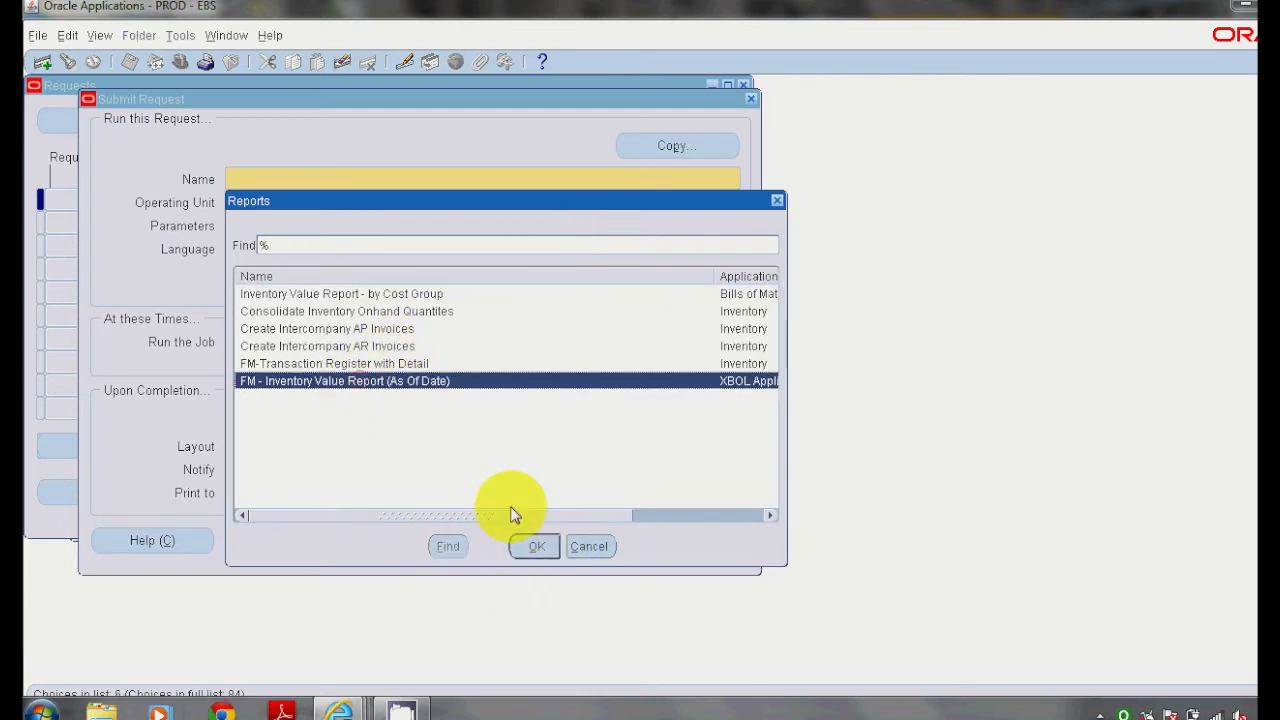
pyautogui.click(537, 550)
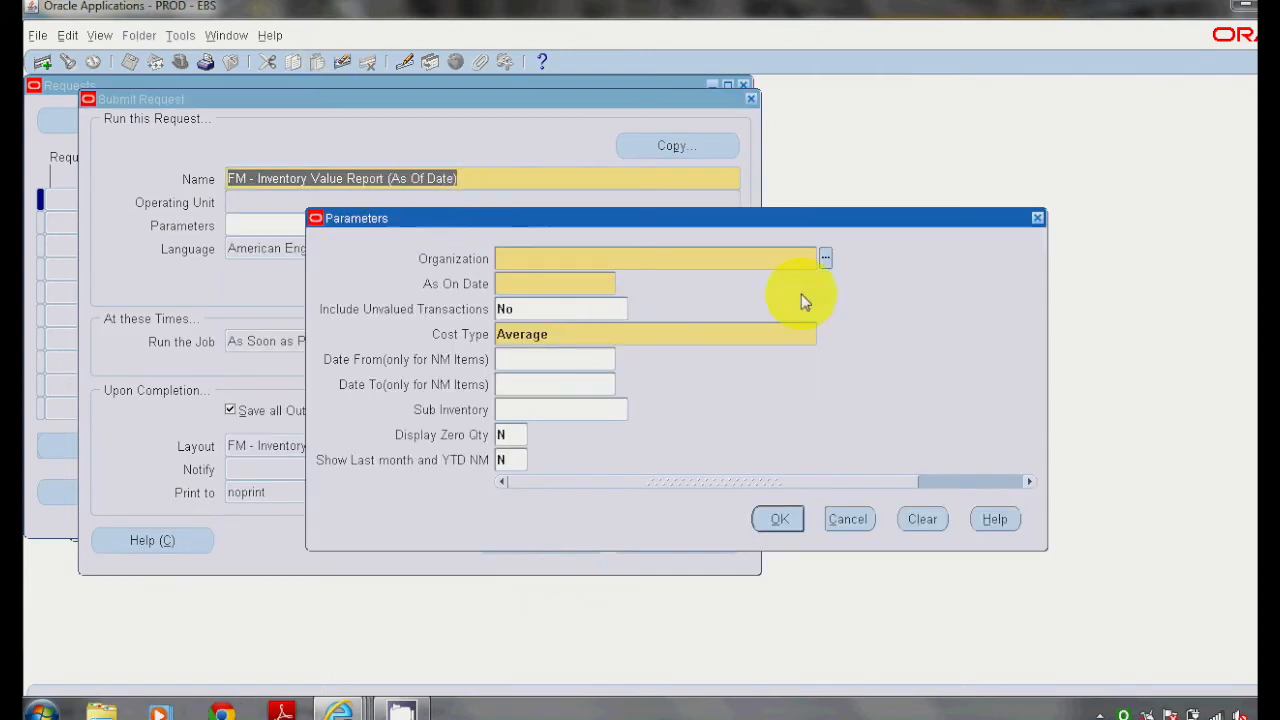
# - Set the report's Organization parameter to ARCA and As On Date to 31-MAR-14
pyautogui.moveTo(669, 217); pyautogui.dragTo(642, 200)
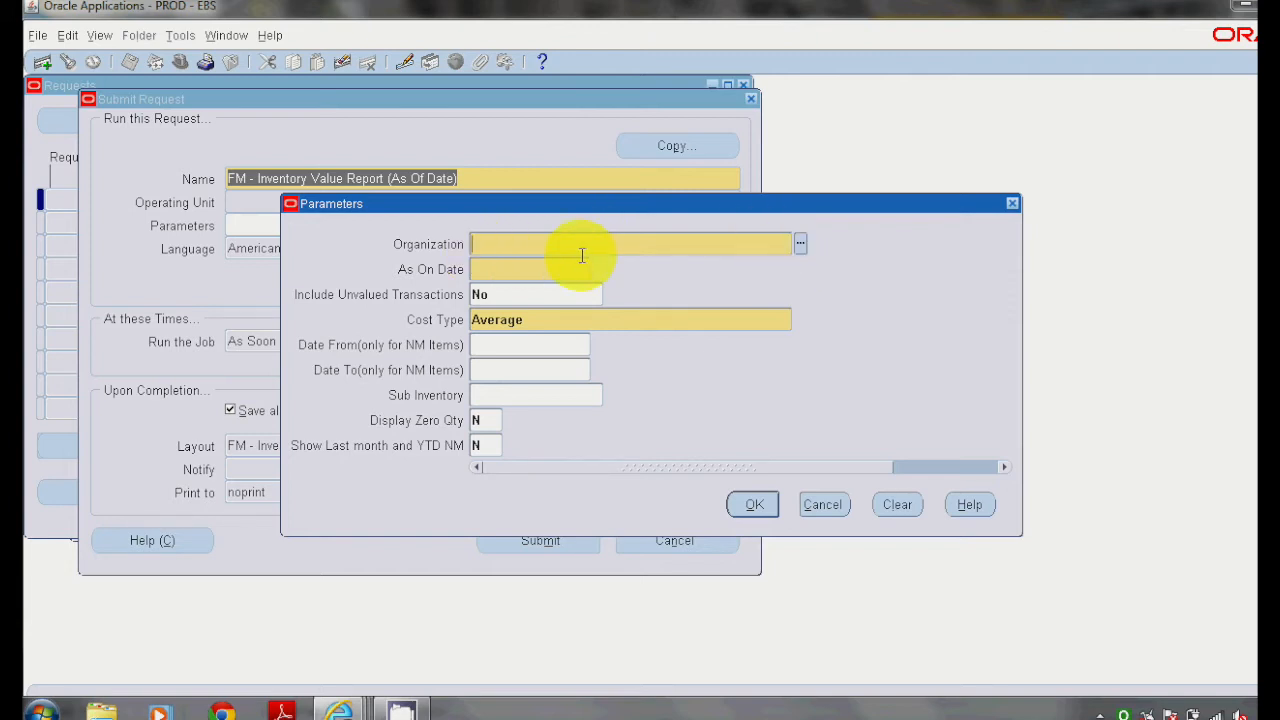
pyautogui.click(801, 246)
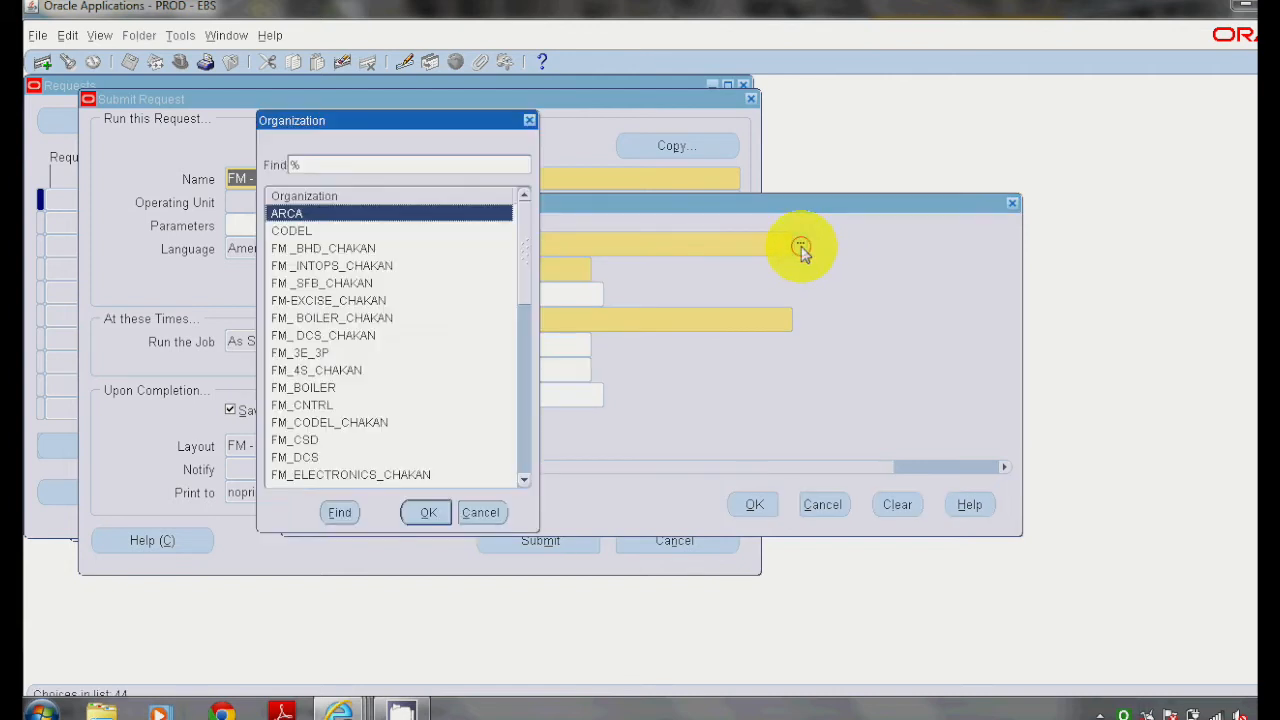
pyautogui.click(427, 512)
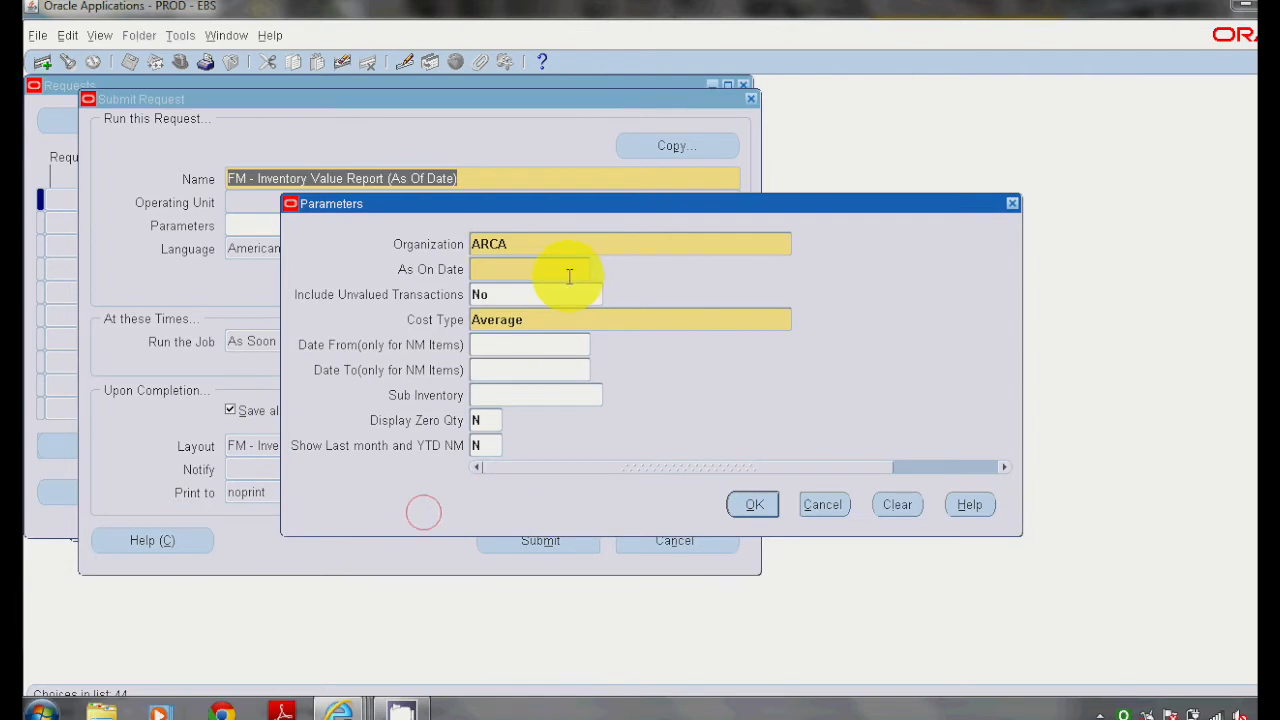
pyautogui.write('31-mar-14')
pyautogui.press('Tab')
pyautogui.press('Tab')
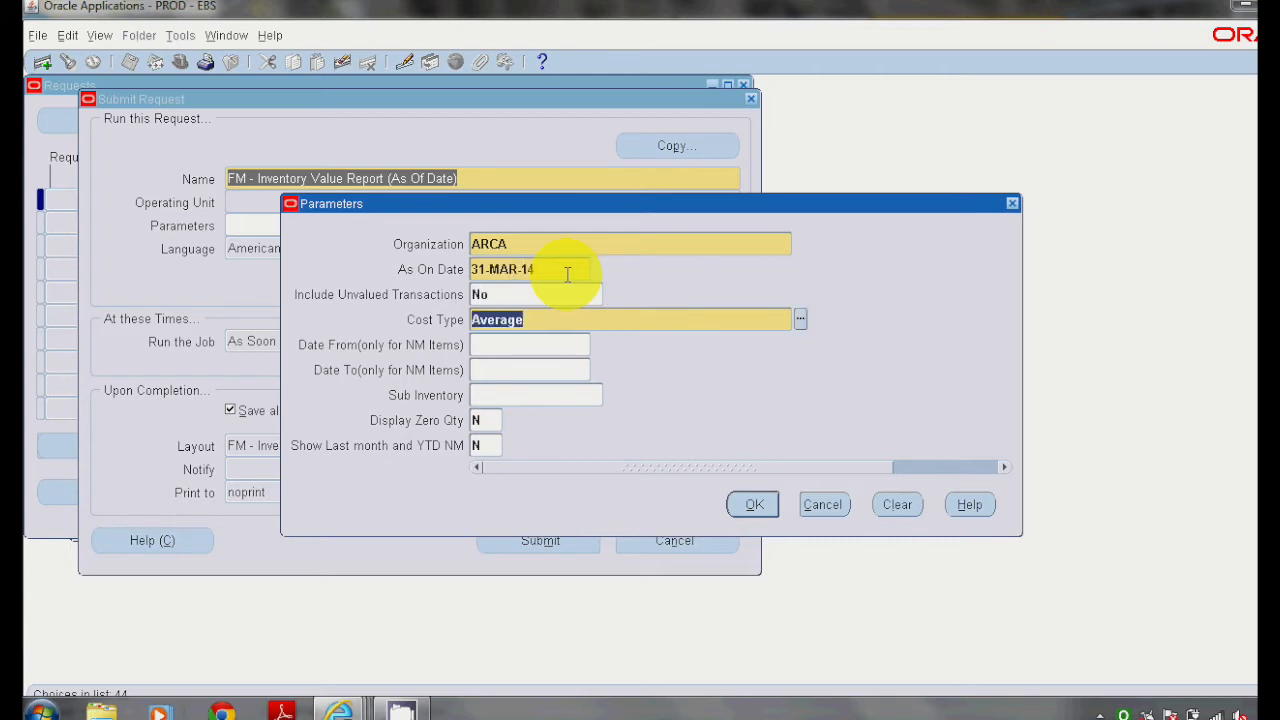
# - Choose No for Include Unvalued Transactions and Average as the Cost Type
pyautogui.click(595, 297)
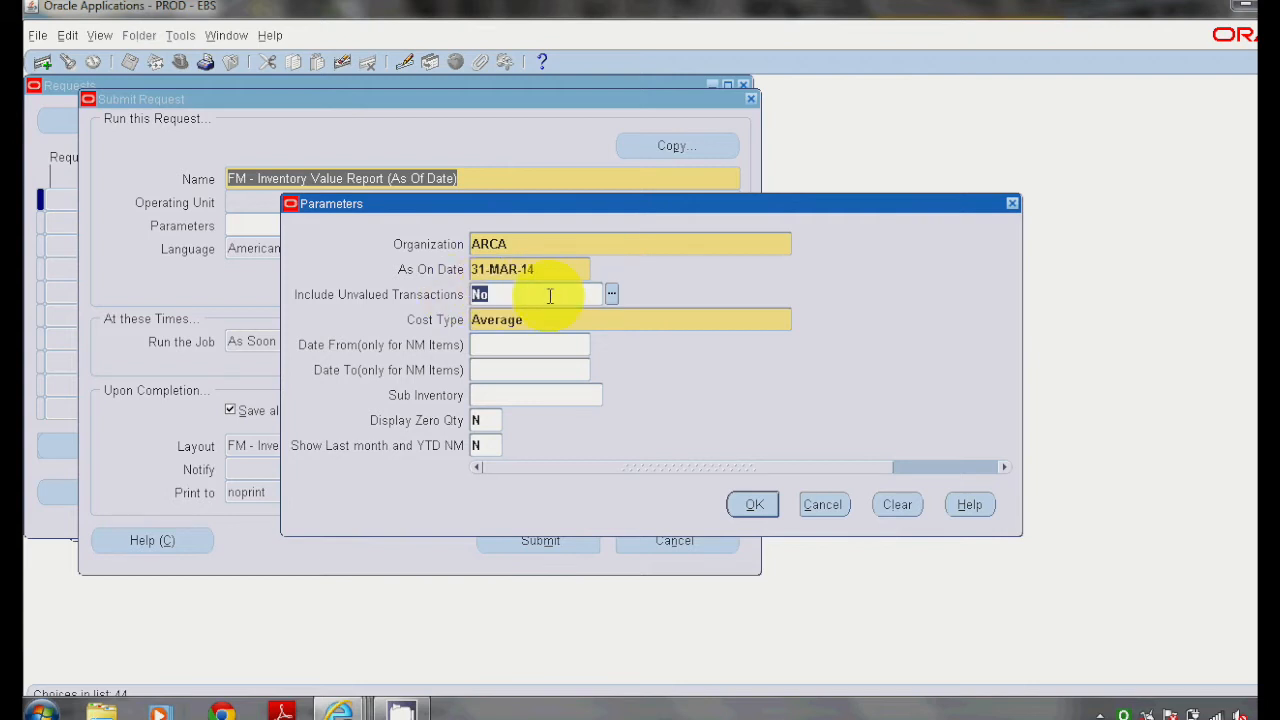
pyautogui.click(611, 294)
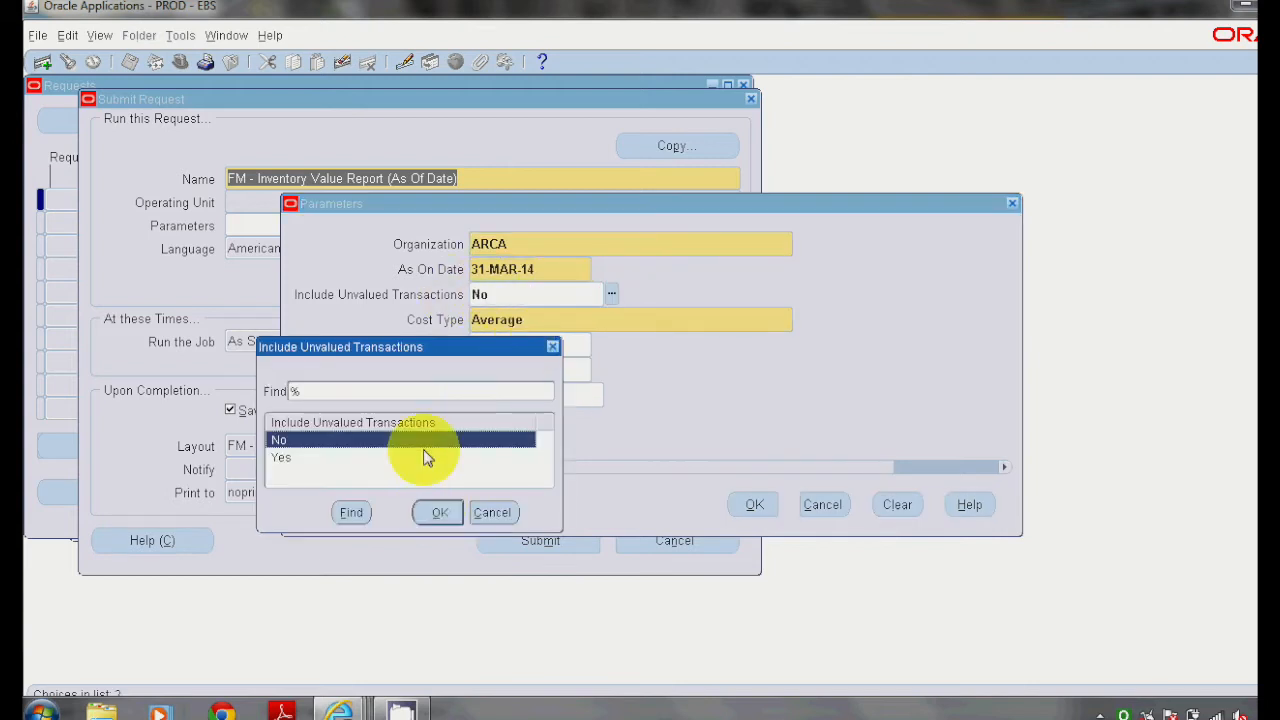
pyautogui.click(431, 519)
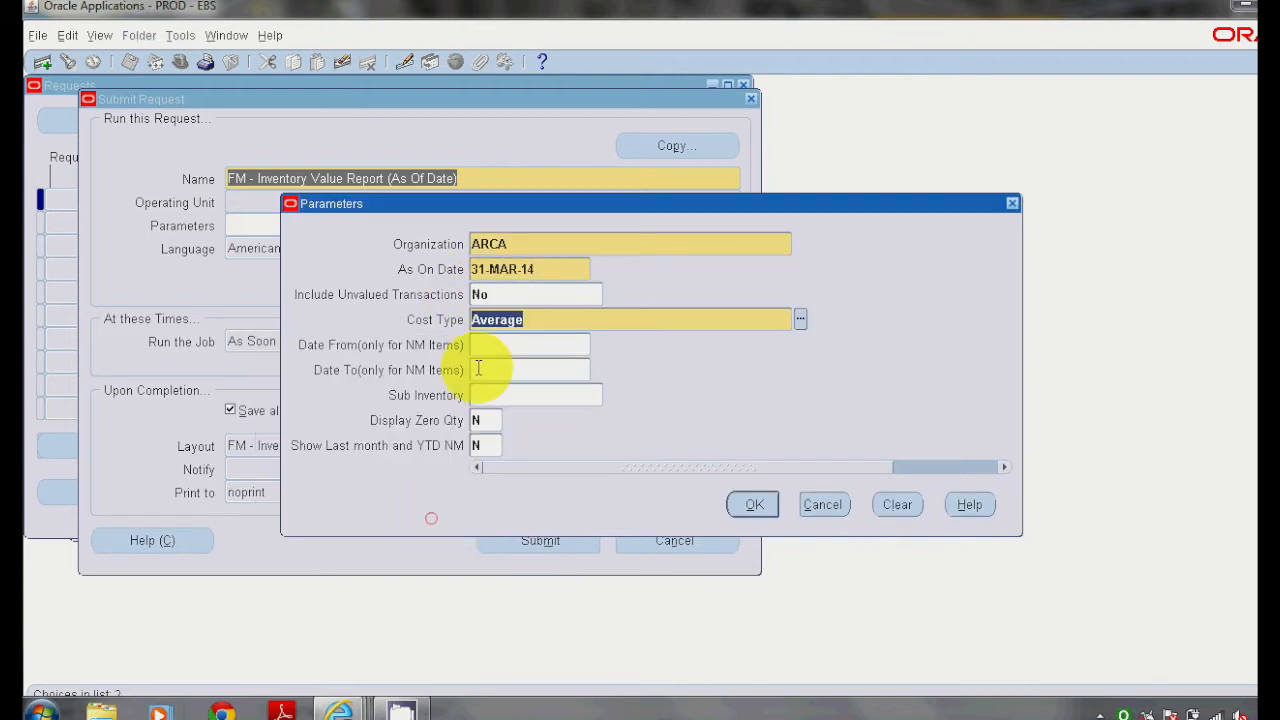
pyautogui.click(801, 320)
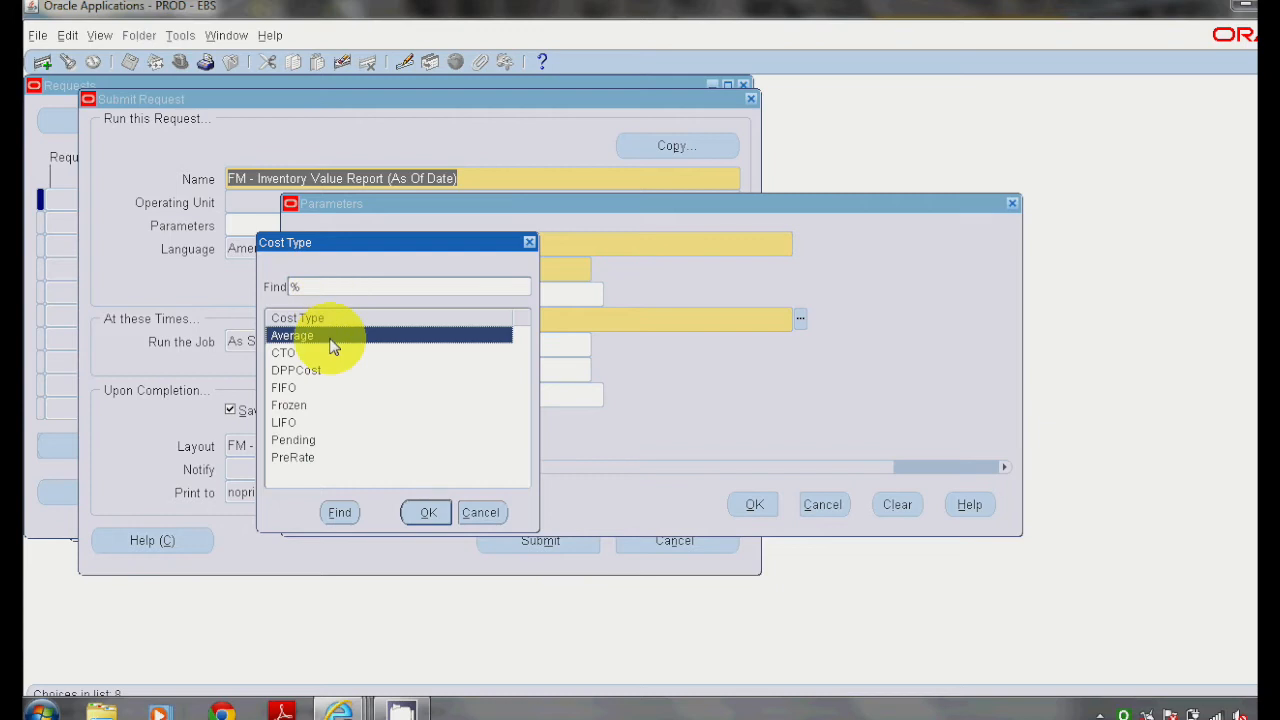
pyautogui.click(430, 514)
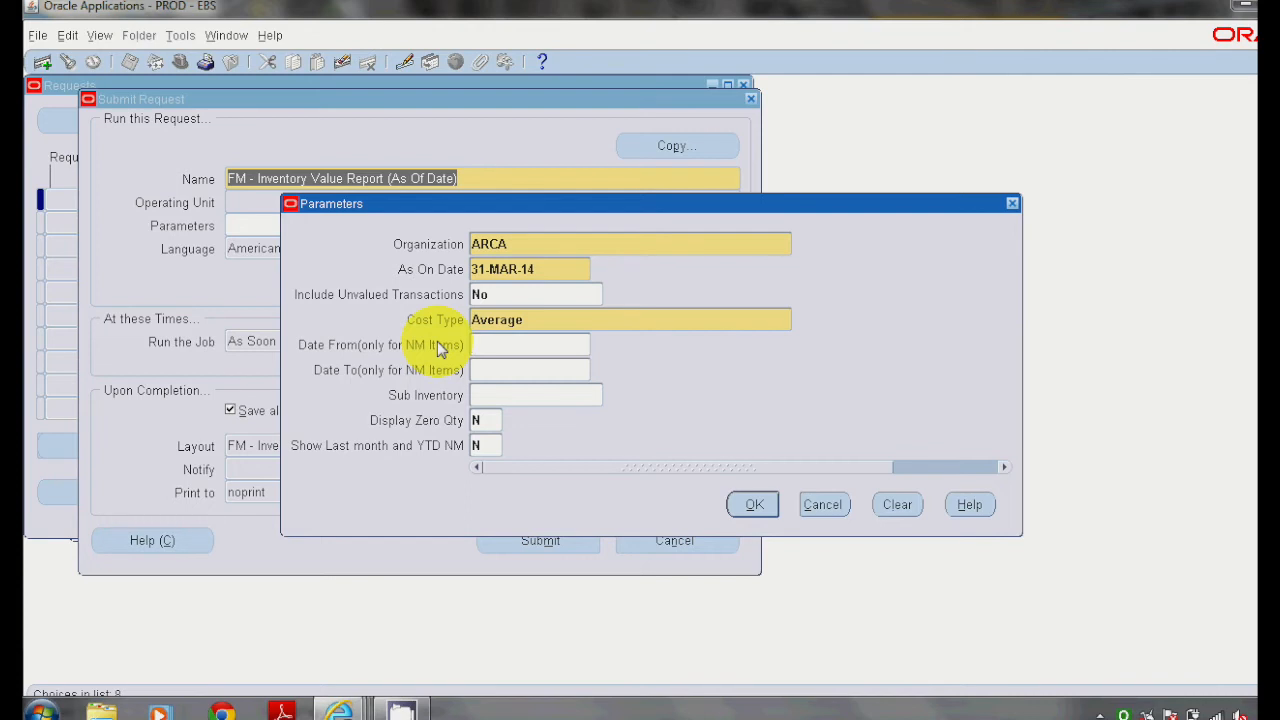
# - Set the NM items date range from 1-APR-13 to 31-MAR-14
pyautogui.click(492, 343)
pyautogui.write('1-APR-14')
pyautogui.press('BackSpace')
pyautogui.write('3')
pyautogui.click(500, 369)
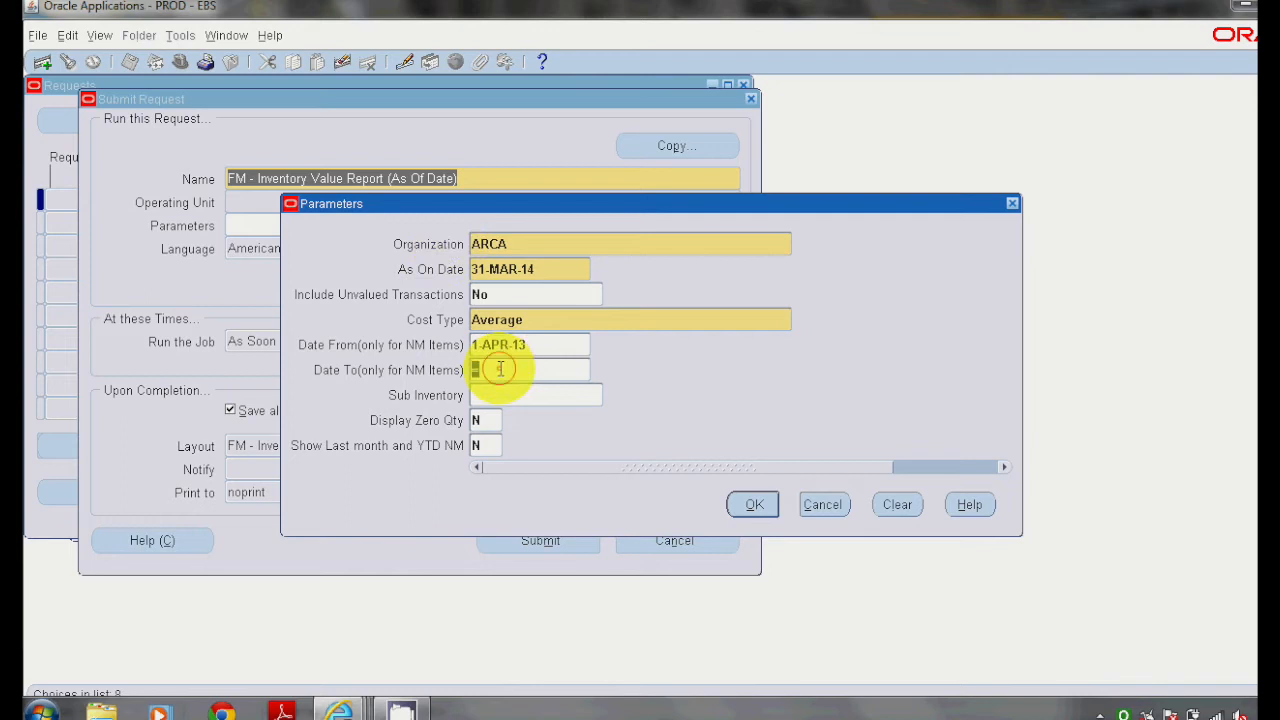
pyautogui.write('31-mar-14')
# - Review the available Sub Inventory values and close the list without choosing one
pyautogui.click(515, 396)
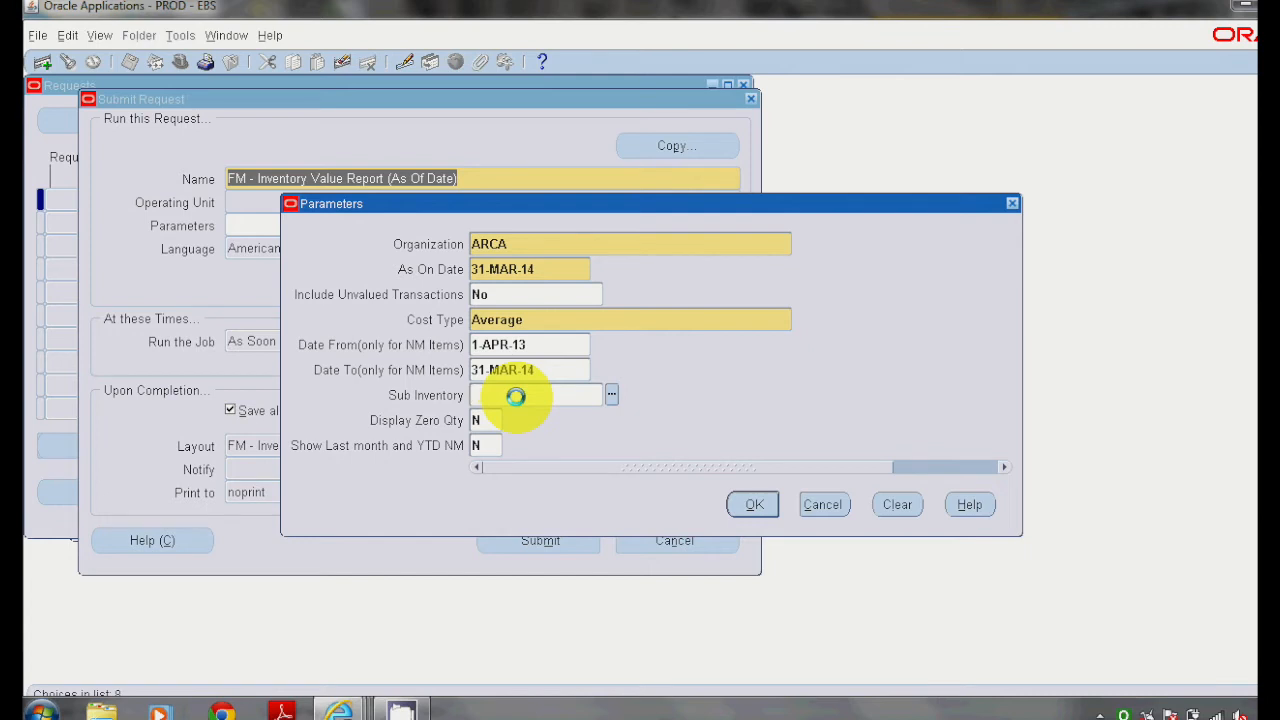
pyautogui.click(612, 398)
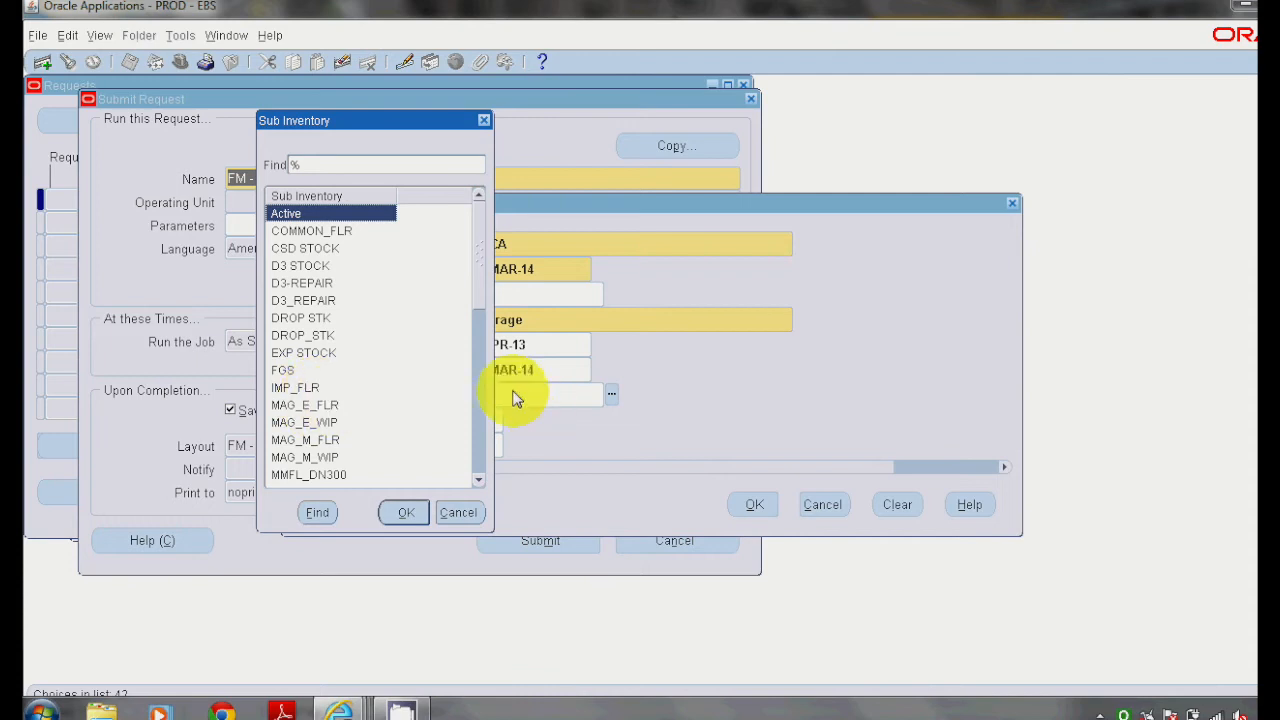
pyautogui.moveTo(483, 298); pyautogui.dragTo(482, 345)
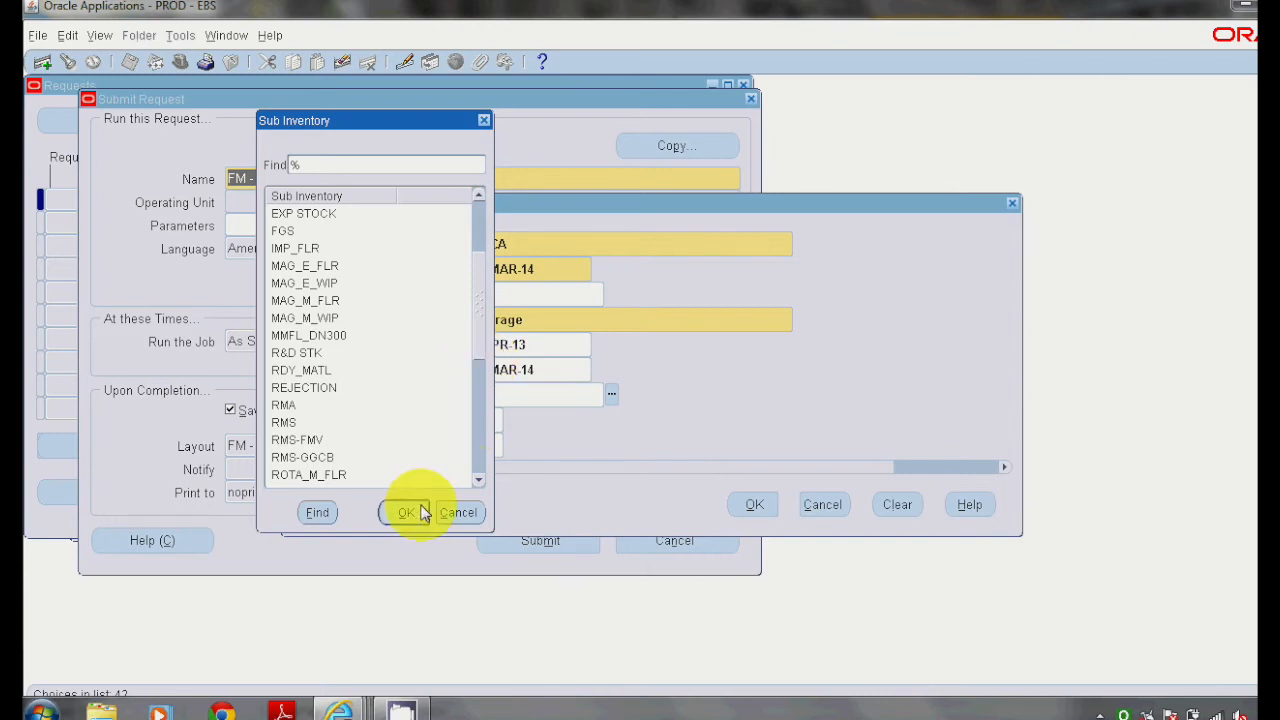
pyautogui.click(457, 513)
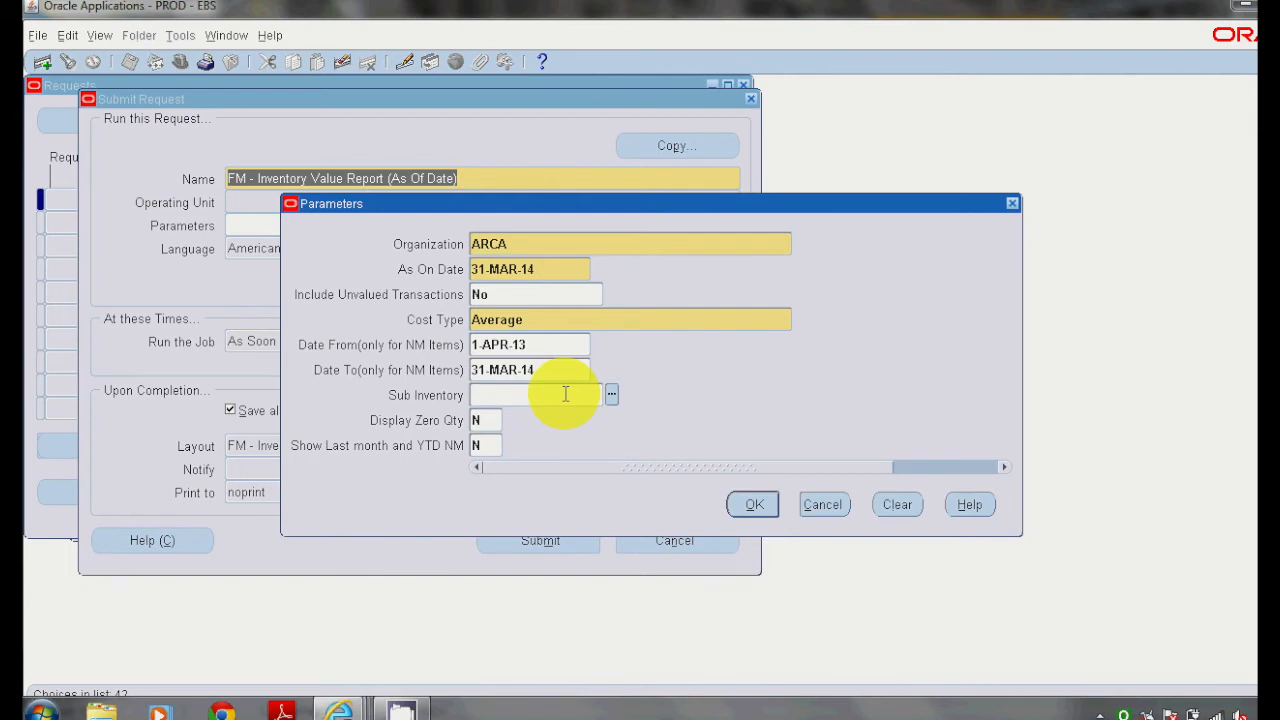
# - Choose N for Display Zero Qty and accept the report parameters
pyautogui.click(492, 424)
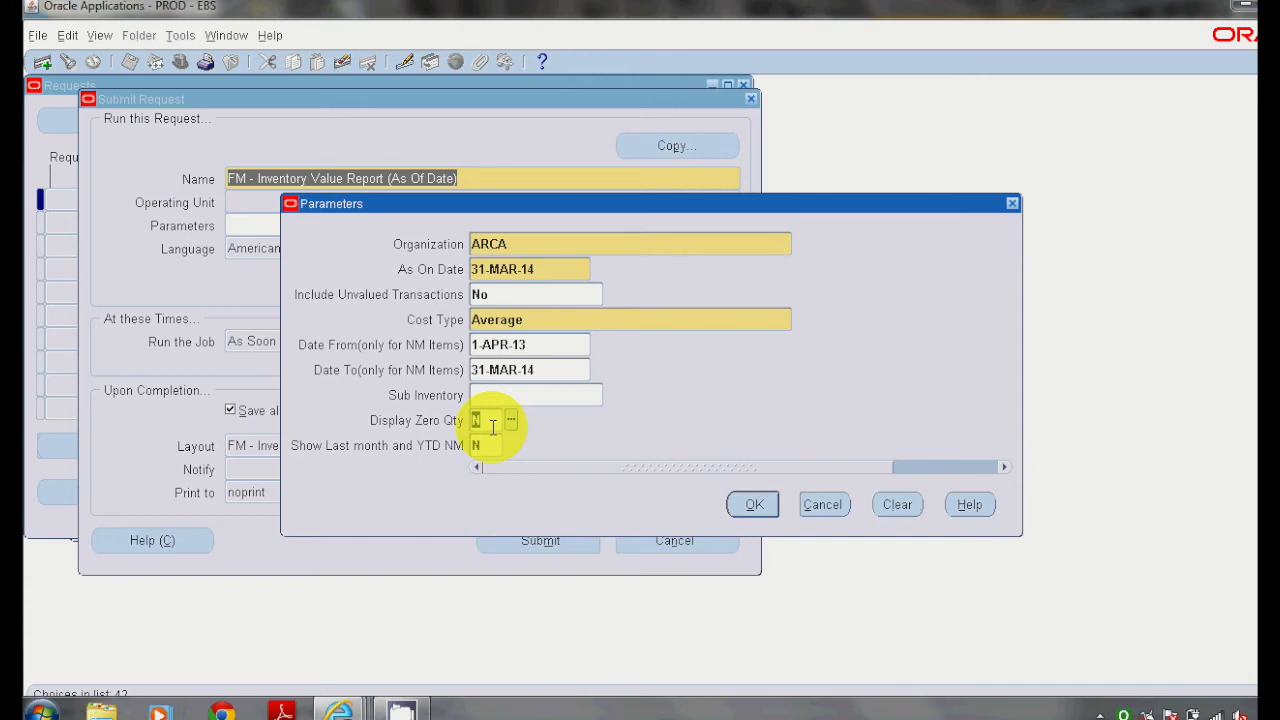
pyautogui.click(513, 425)
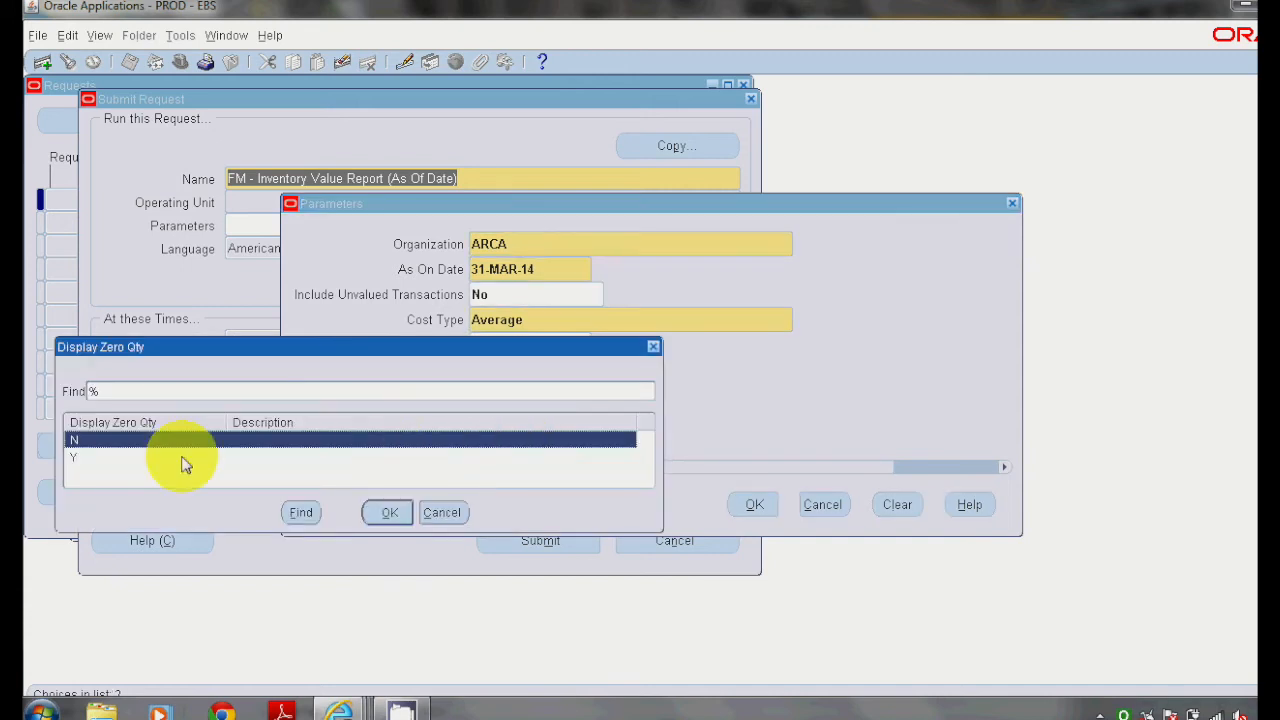
pyautogui.click(403, 526)
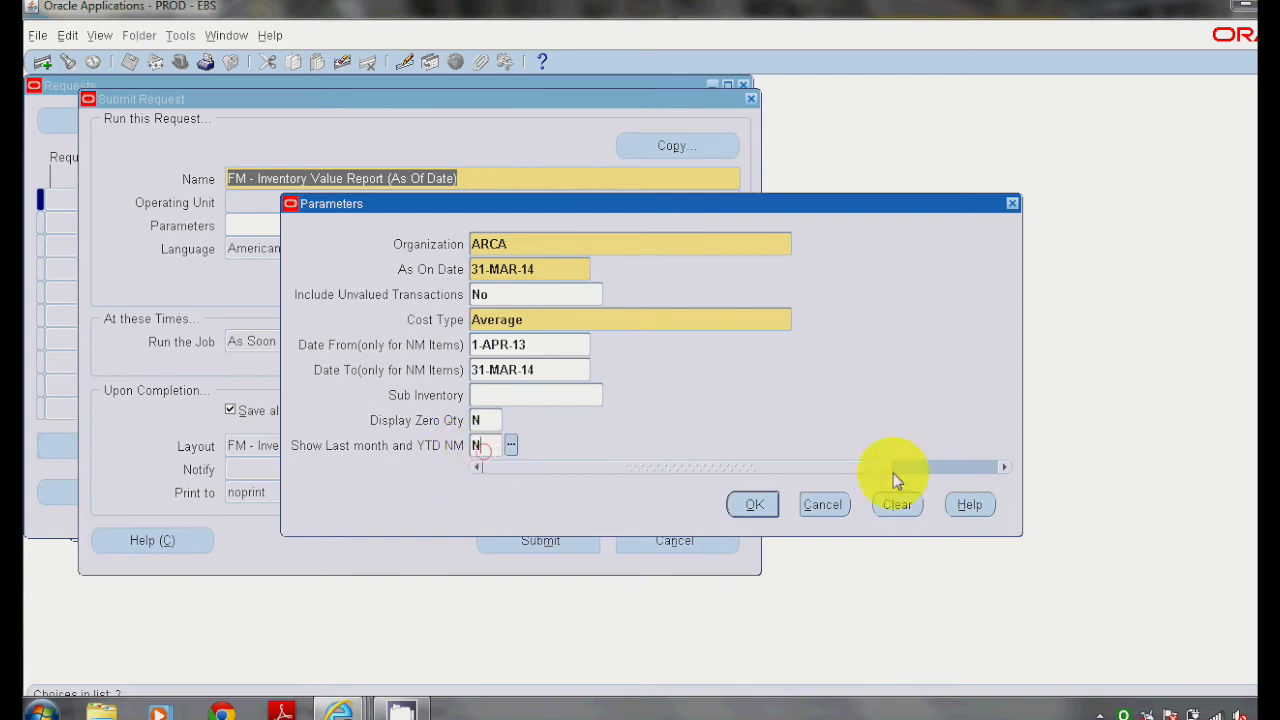
pyautogui.click(769, 511)
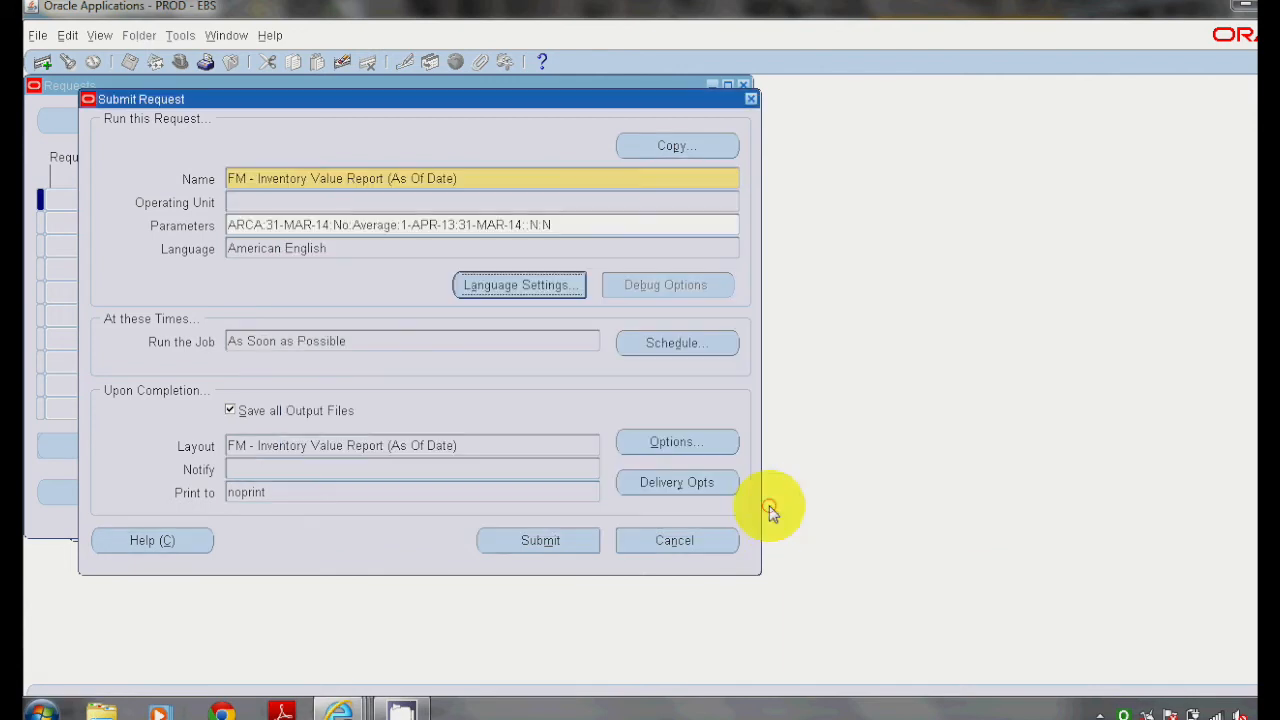
# - Open the job's schedule and review the Once and Periodically options, including the start, end and re-run interval fields
pyautogui.click(691, 349)
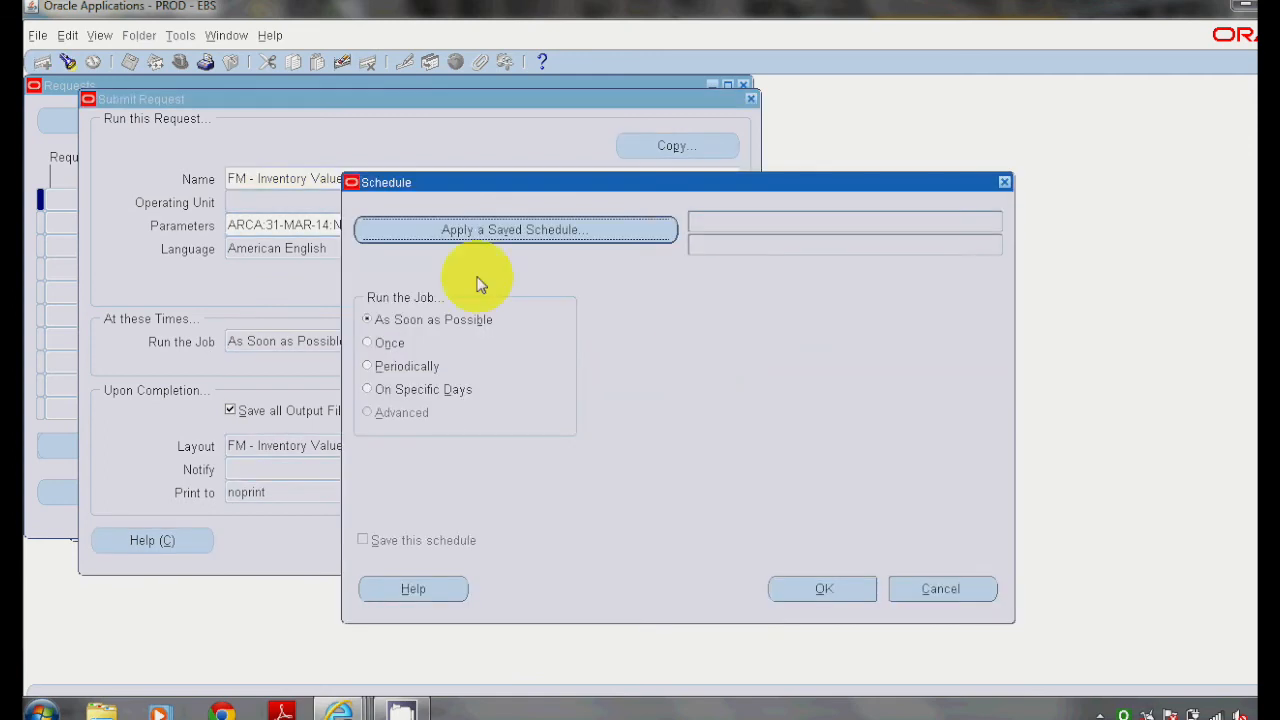
pyautogui.click(368, 344)
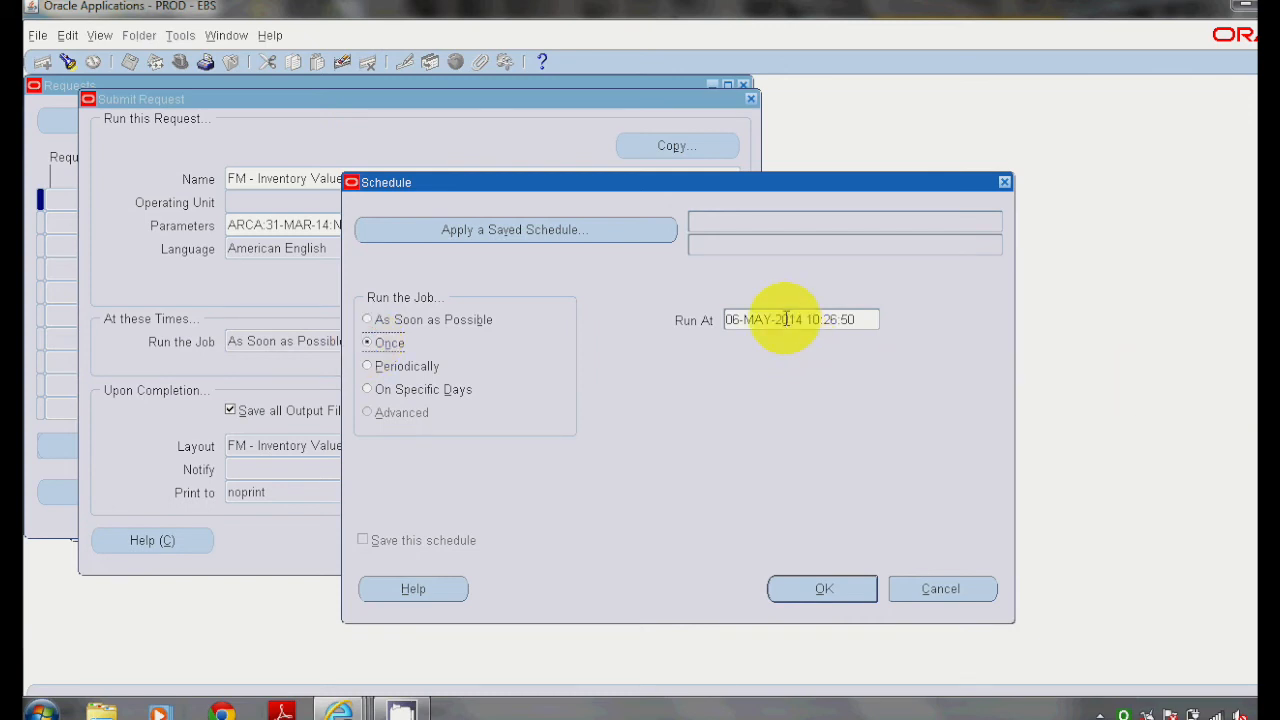
pyautogui.click(367, 366)
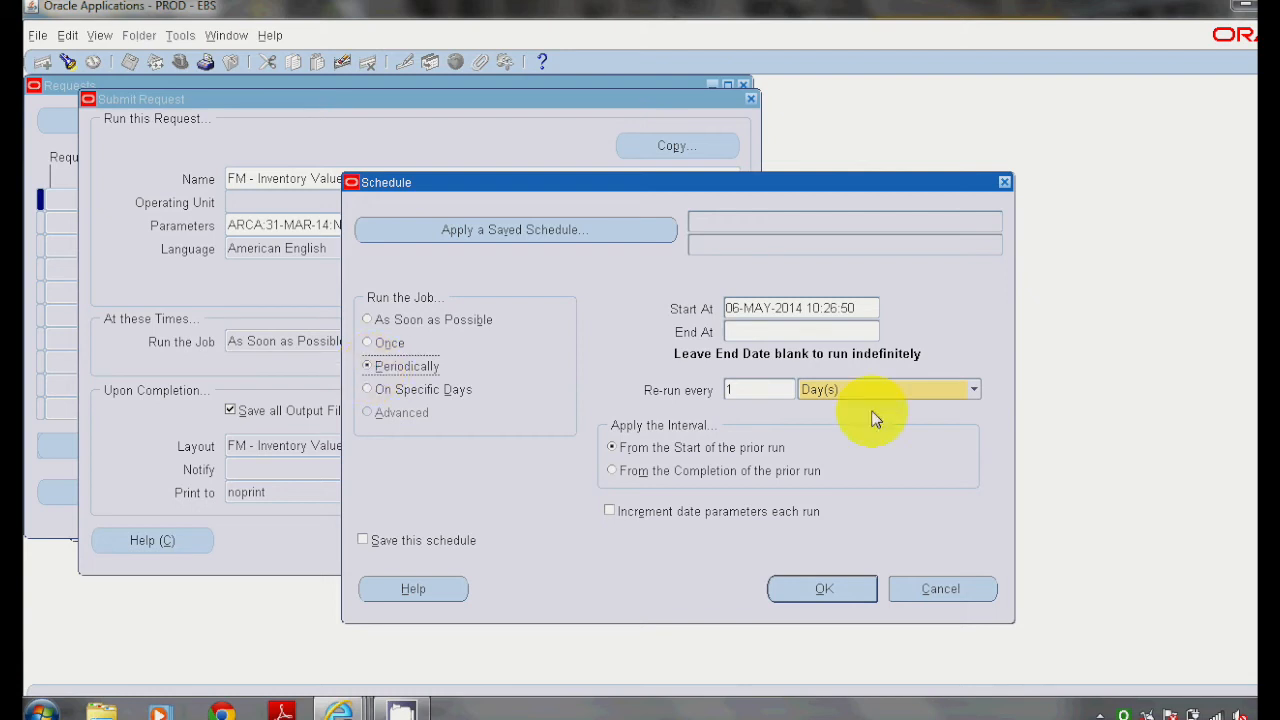
pyautogui.click(757, 392)
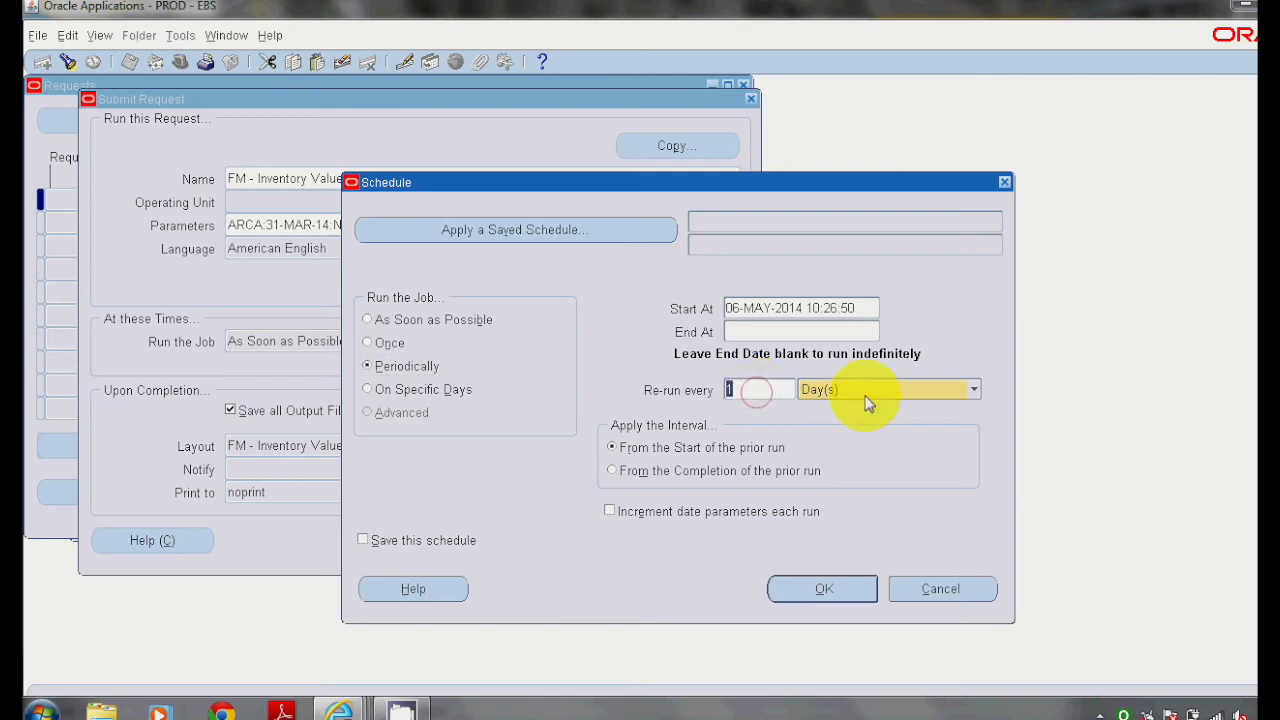
pyautogui.click(822, 308)
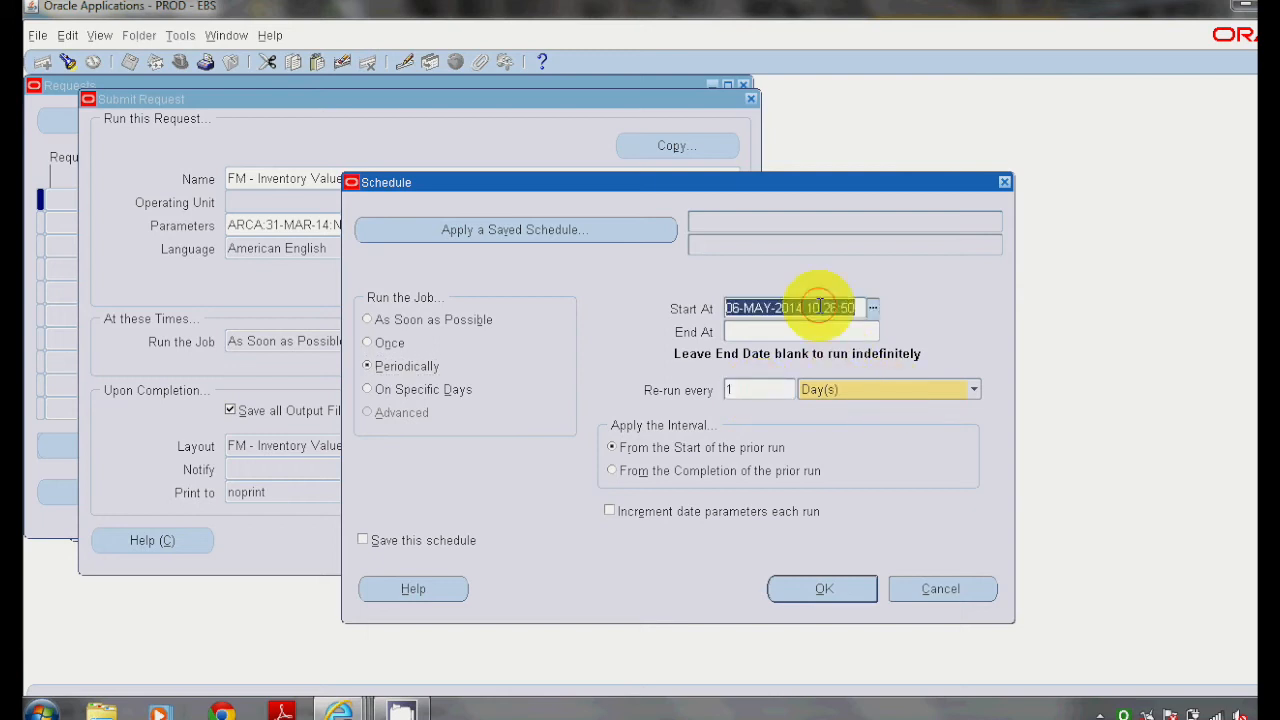
pyautogui.click(818, 330)
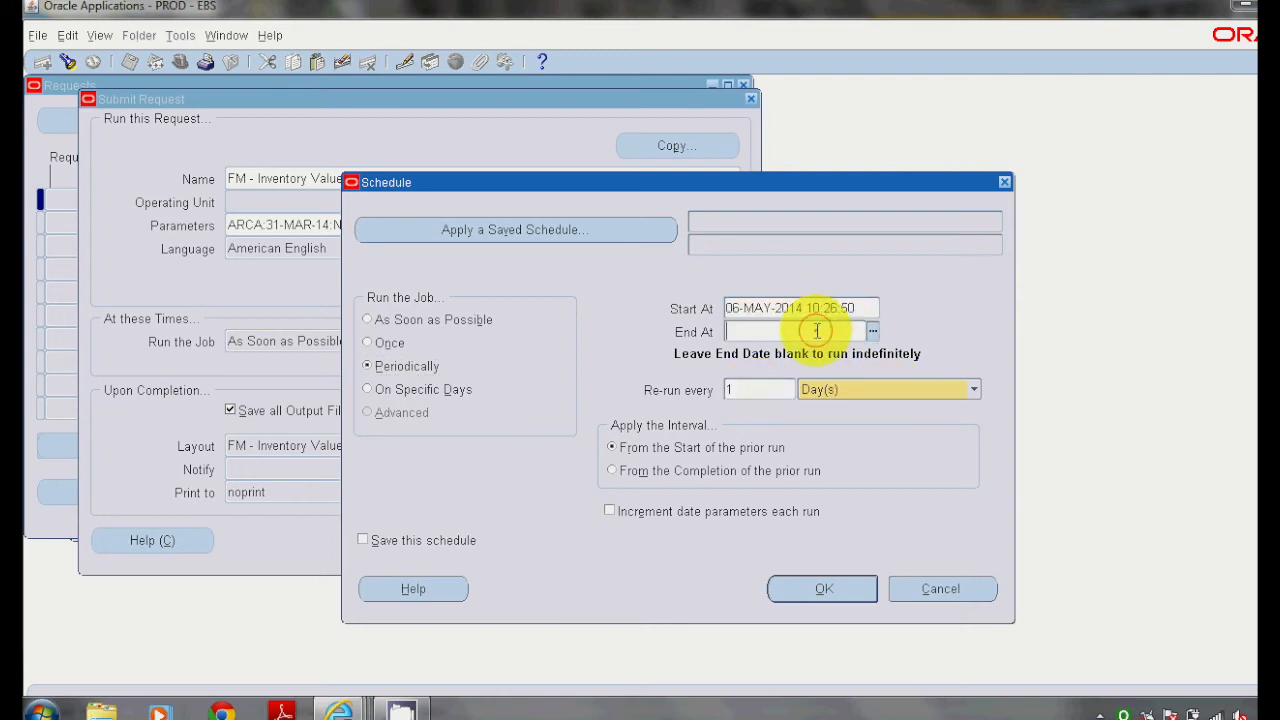
# - Review the On Specific Days option, set the job to run As Soon as Possible and accept the schedule
pyautogui.click(366, 391)
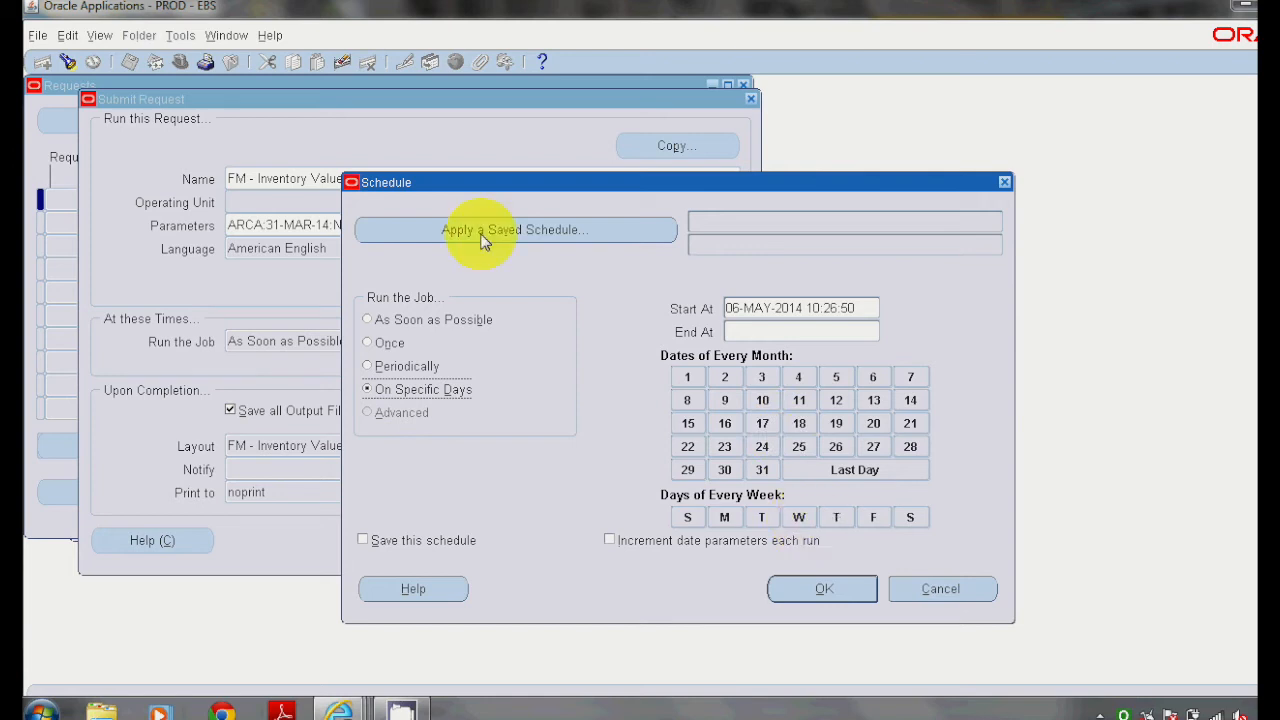
pyautogui.click(800, 308)
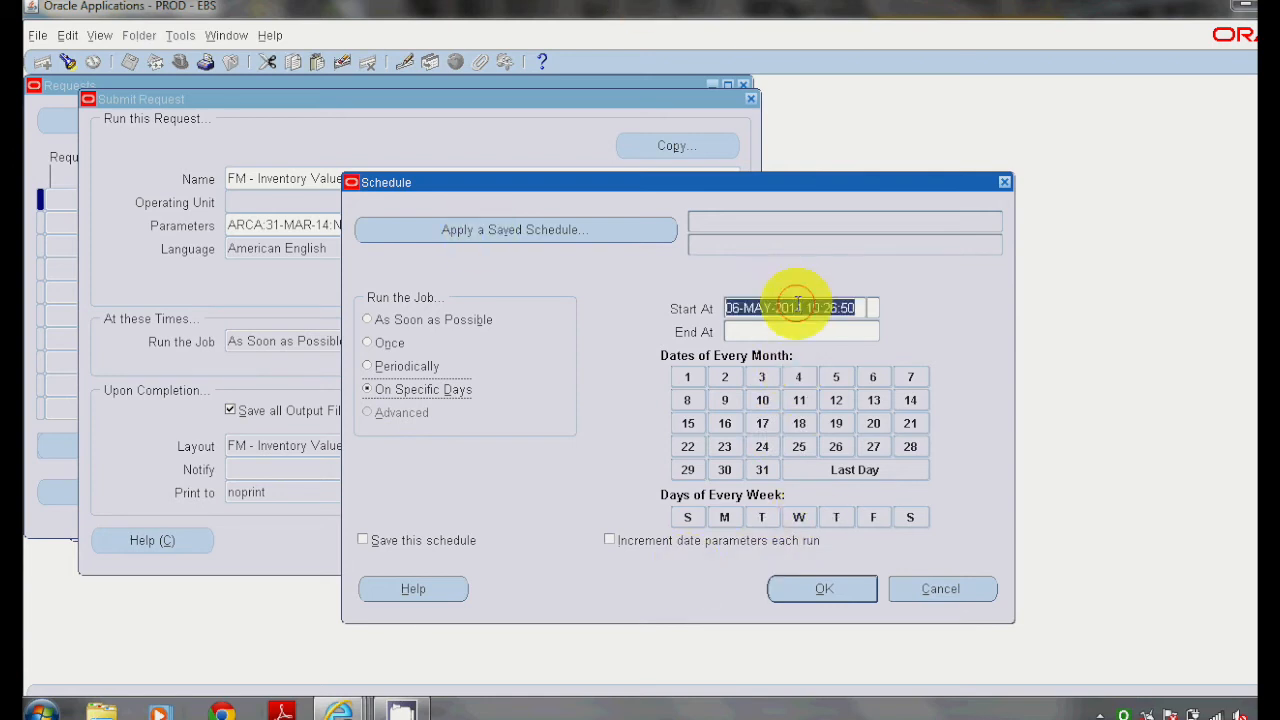
pyautogui.click(797, 333)
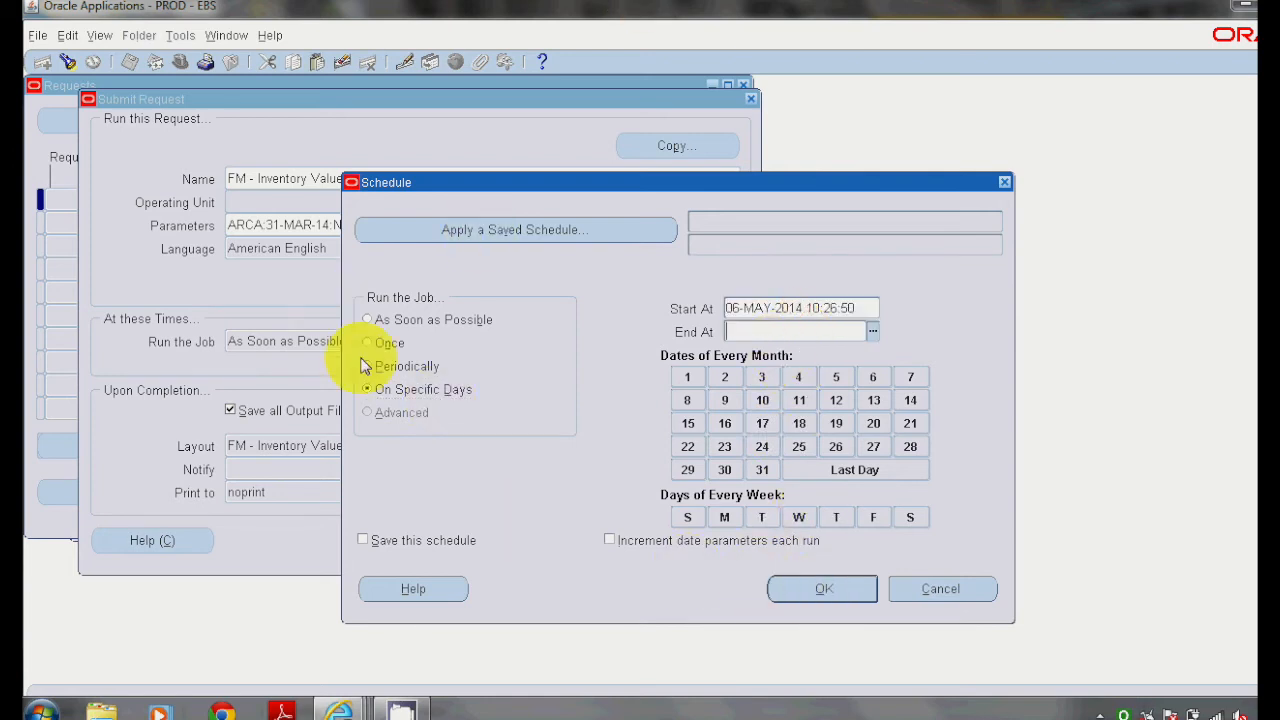
pyautogui.click(367, 322)
pyautogui.click(856, 582)
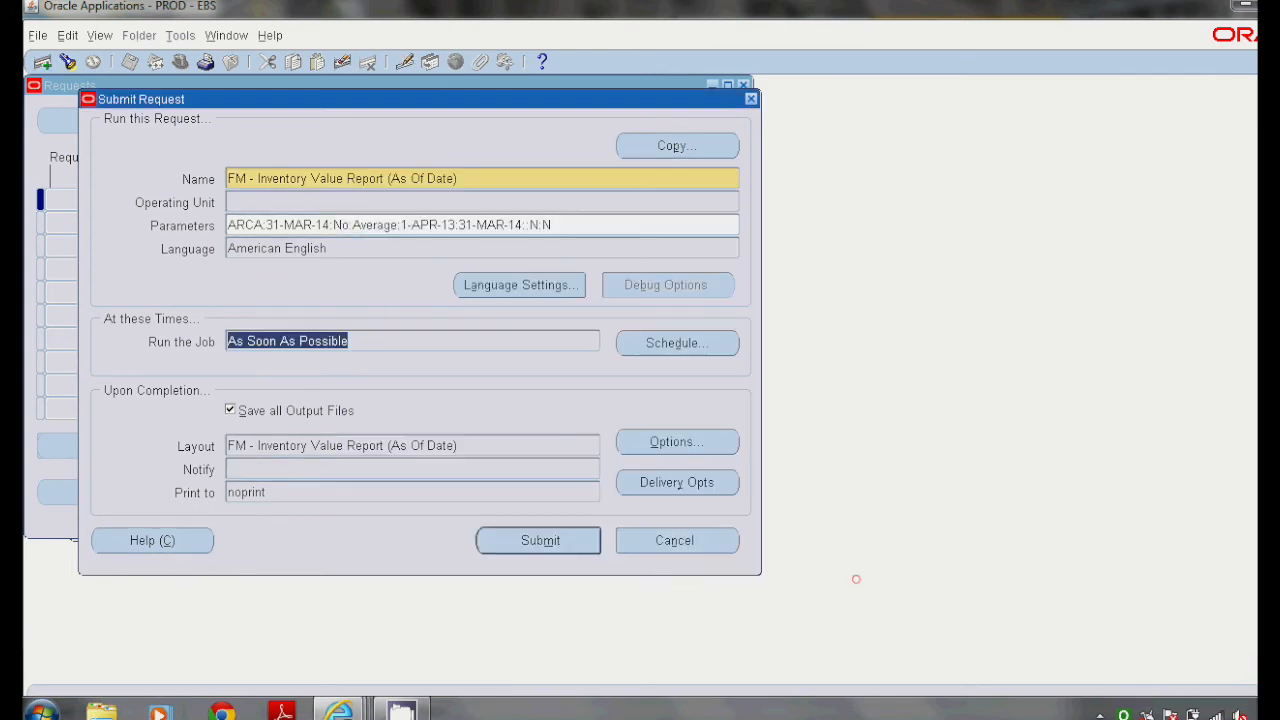
# - Choose EXCEL as the output format of the report layout in the completion options and accept them
pyautogui.click(674, 446)
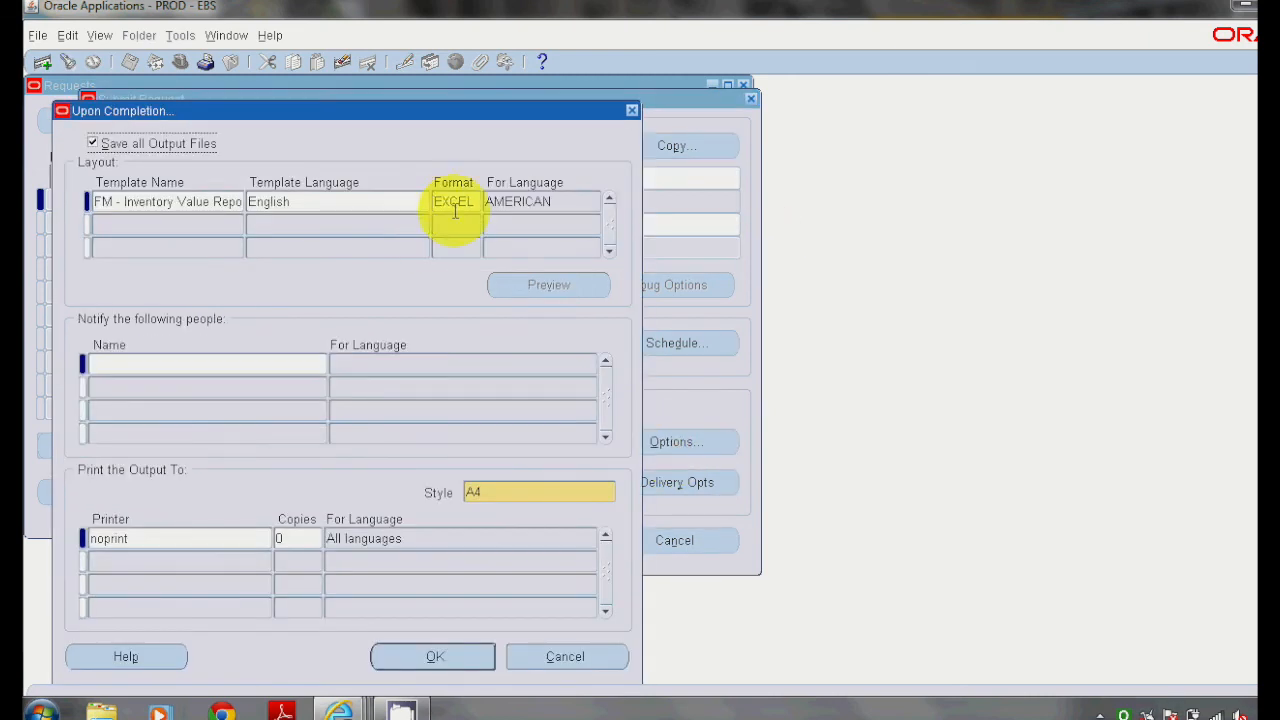
pyautogui.click(455, 205)
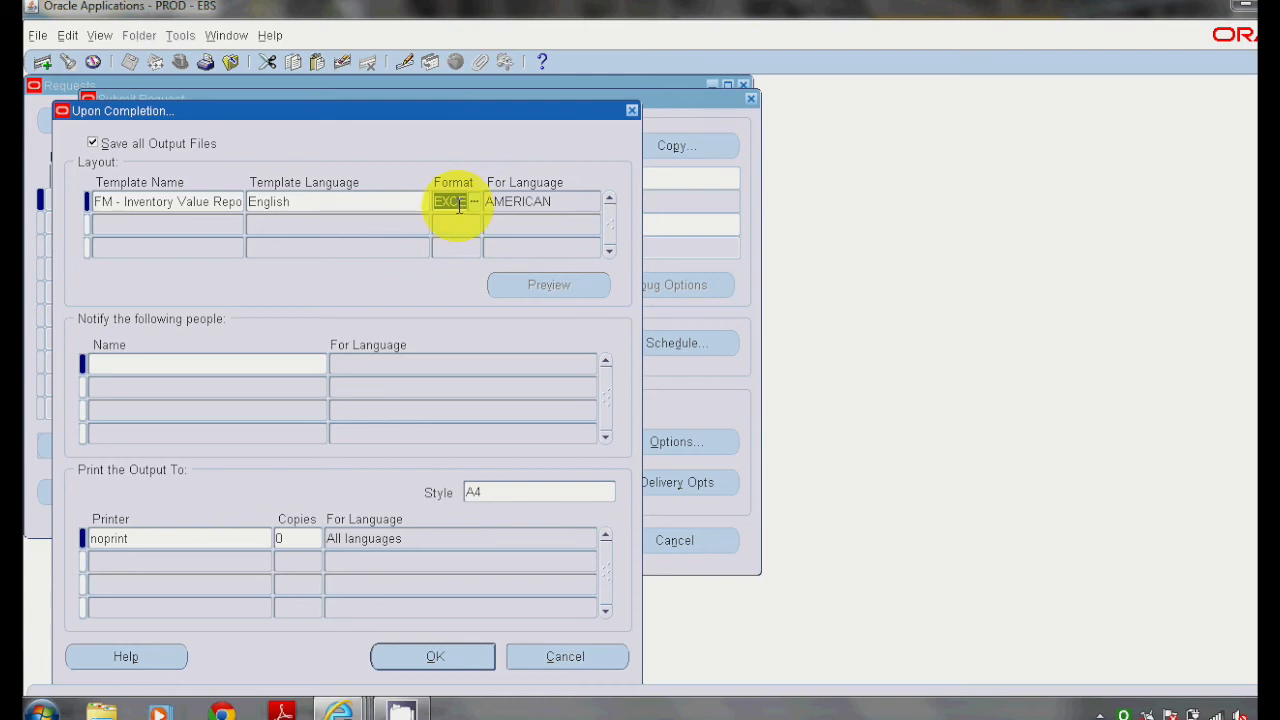
pyautogui.click(473, 203)
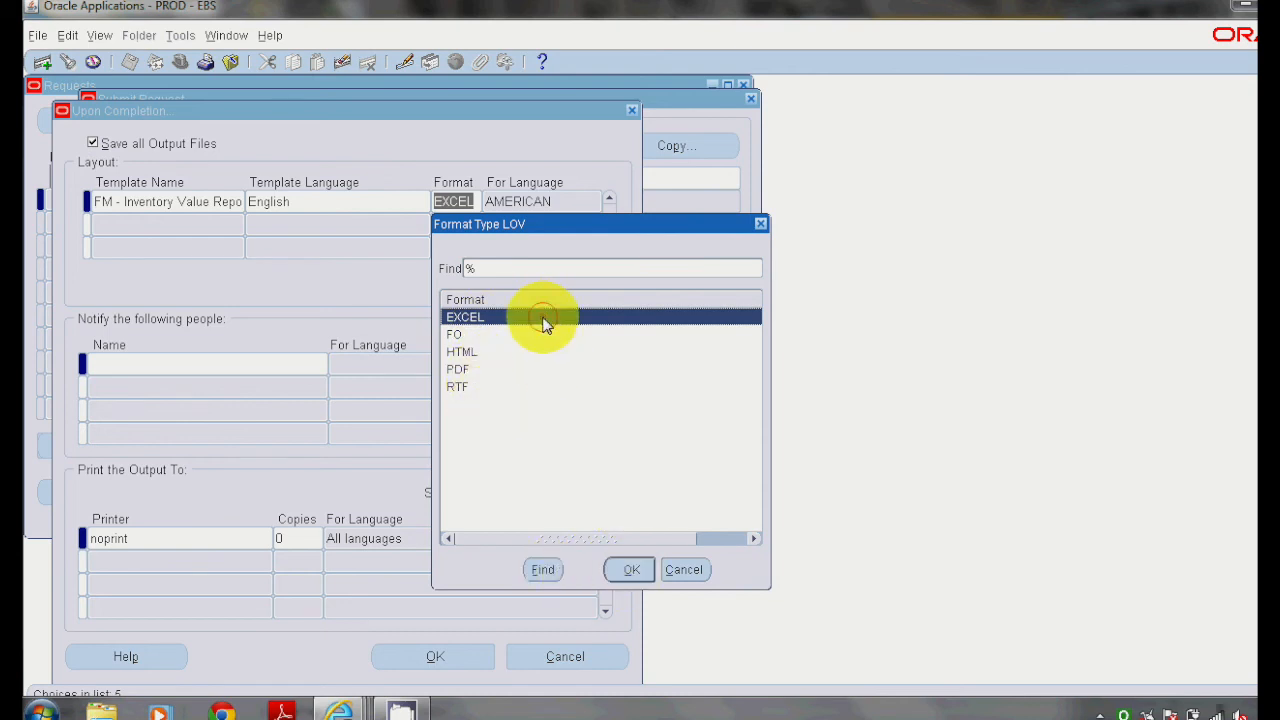
pyautogui.click(633, 571)
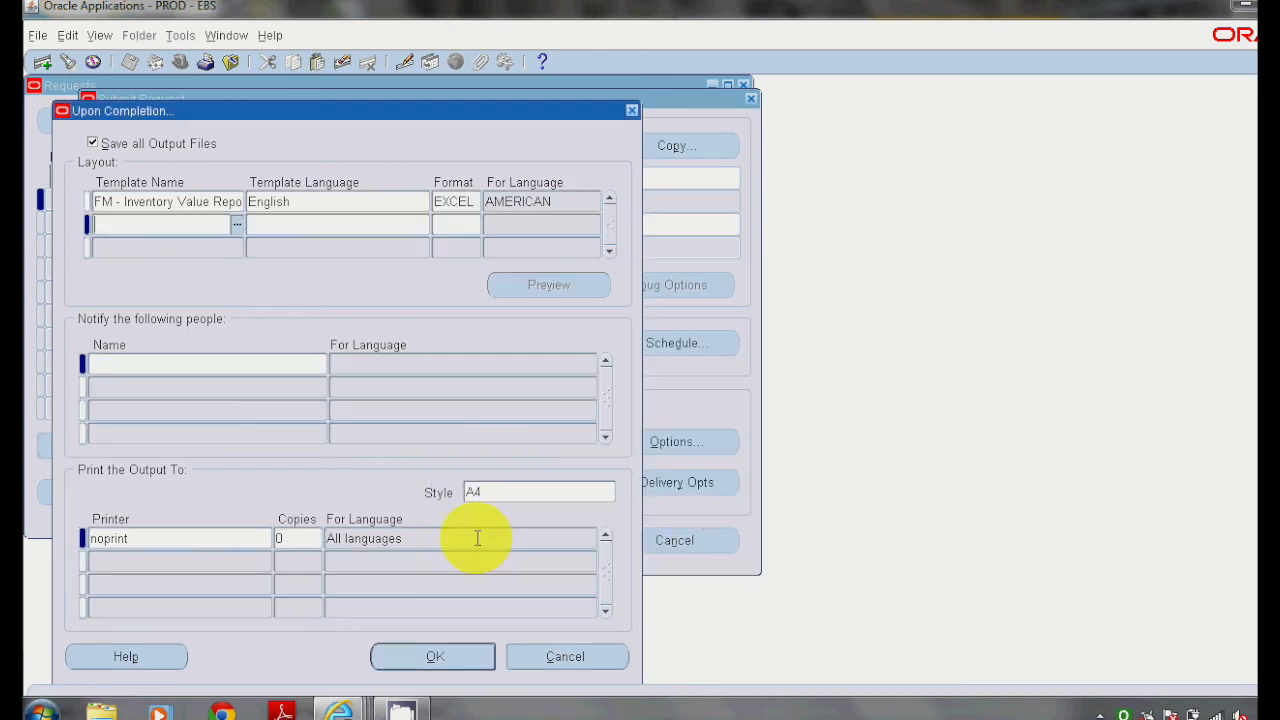
pyautogui.click(470, 652)
pyautogui.click(576, 476)
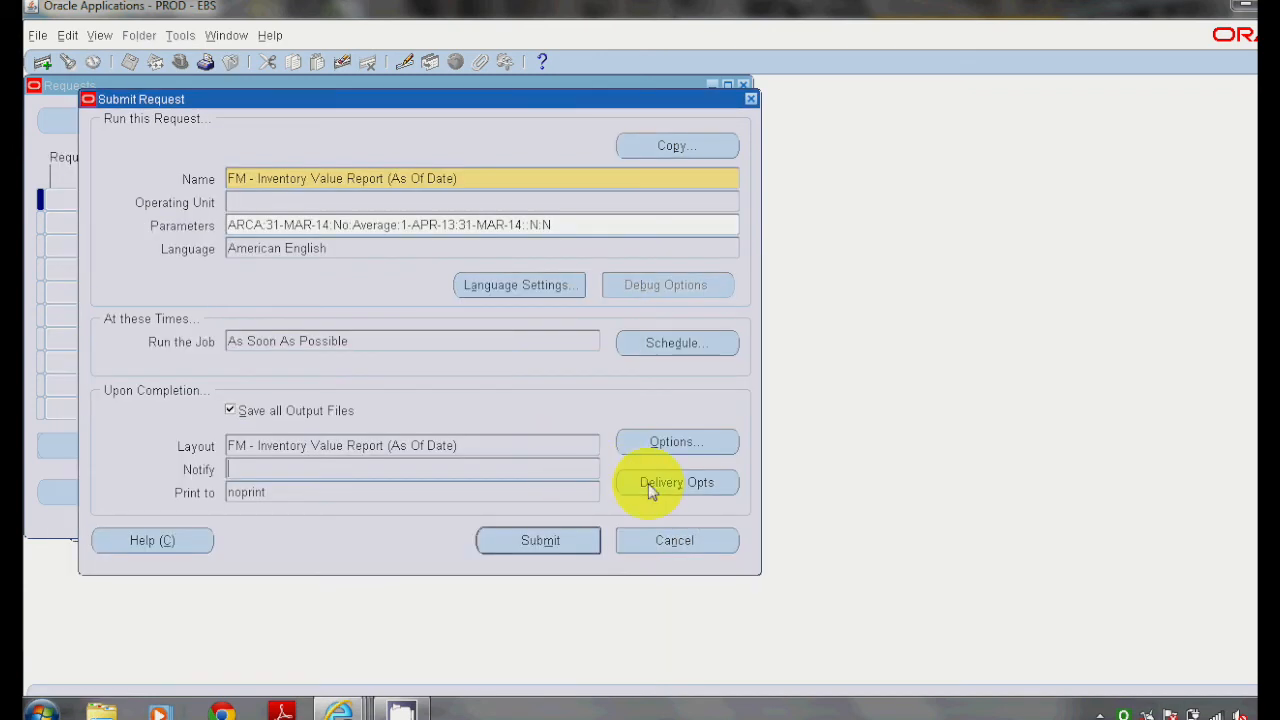
# - Accept the delivery options without adding a printer, and submit the report request without starting another one
pyautogui.click(648, 484)
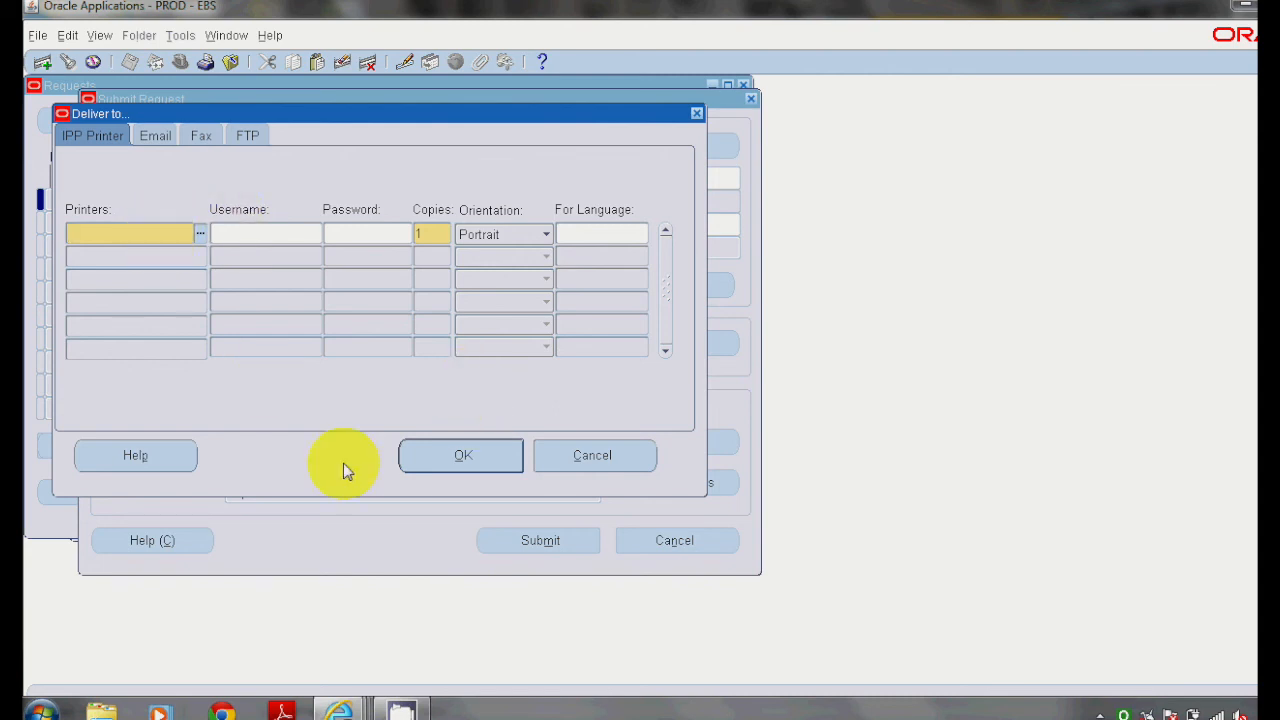
pyautogui.click(456, 470)
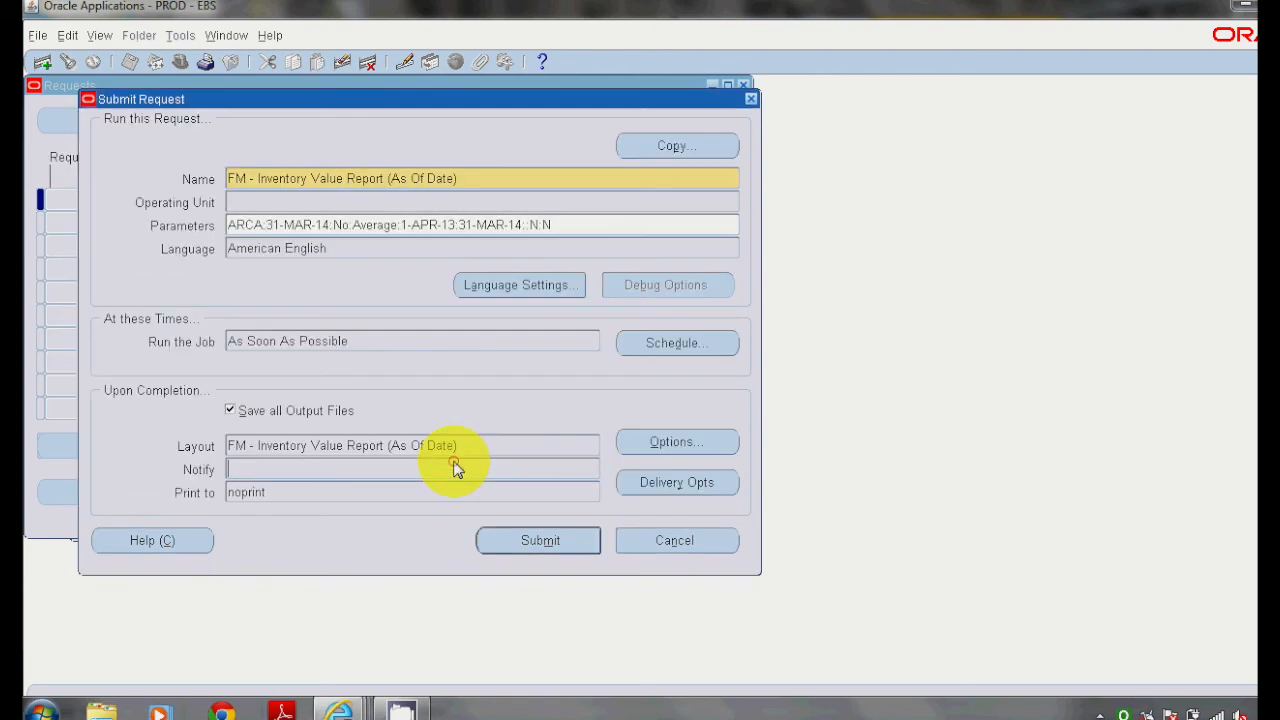
pyautogui.click(505, 545)
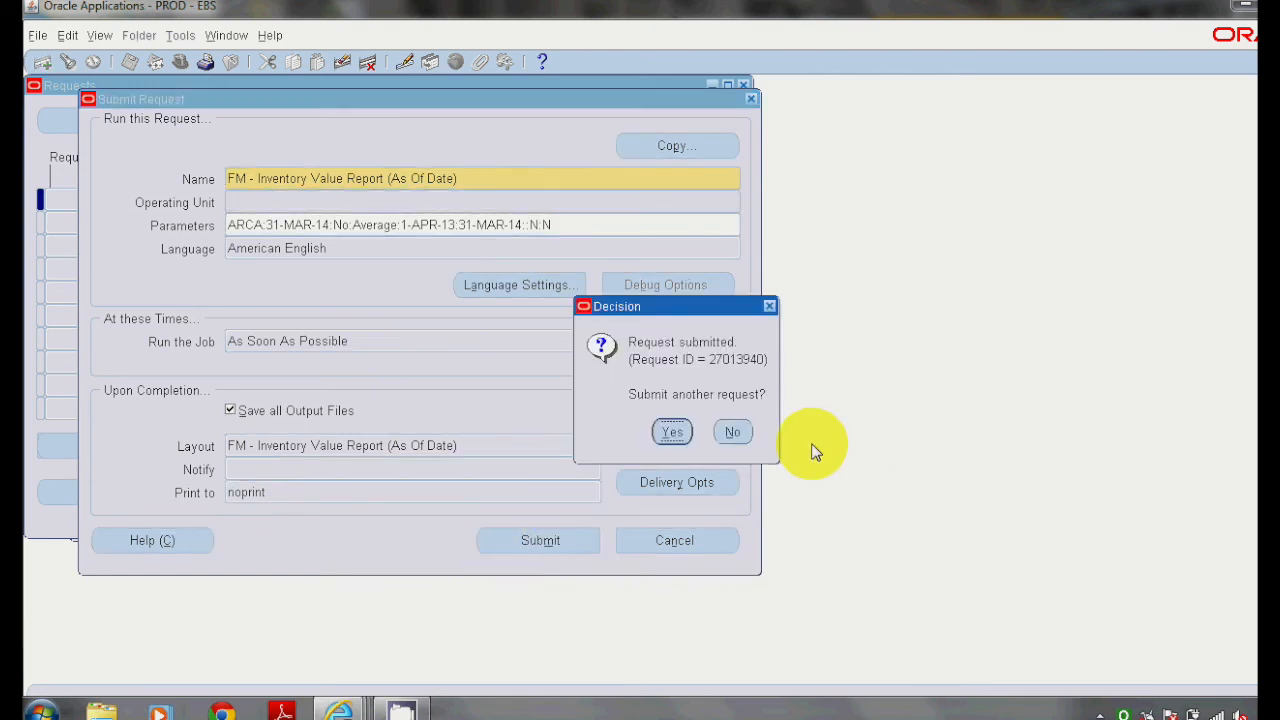
pyautogui.click(738, 433)
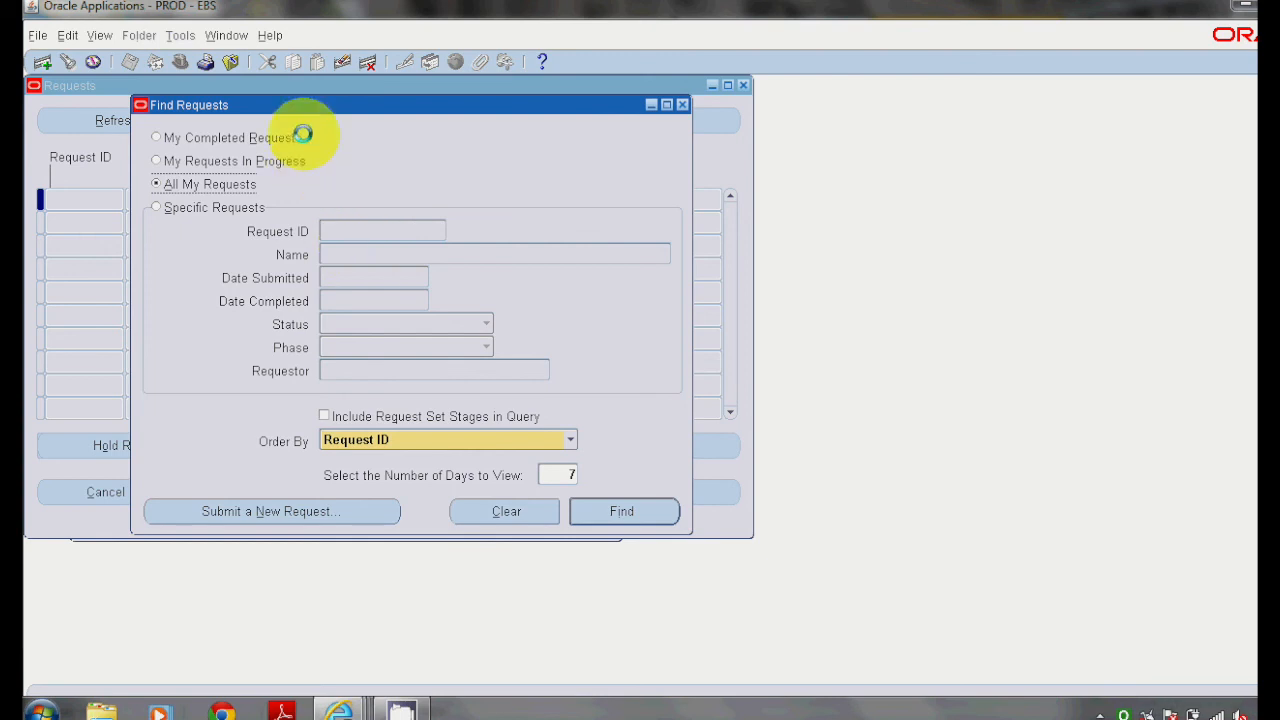
# - Find all my requests and examine the phase and status of the listed inventory value report requests
pyautogui.click(625, 512)
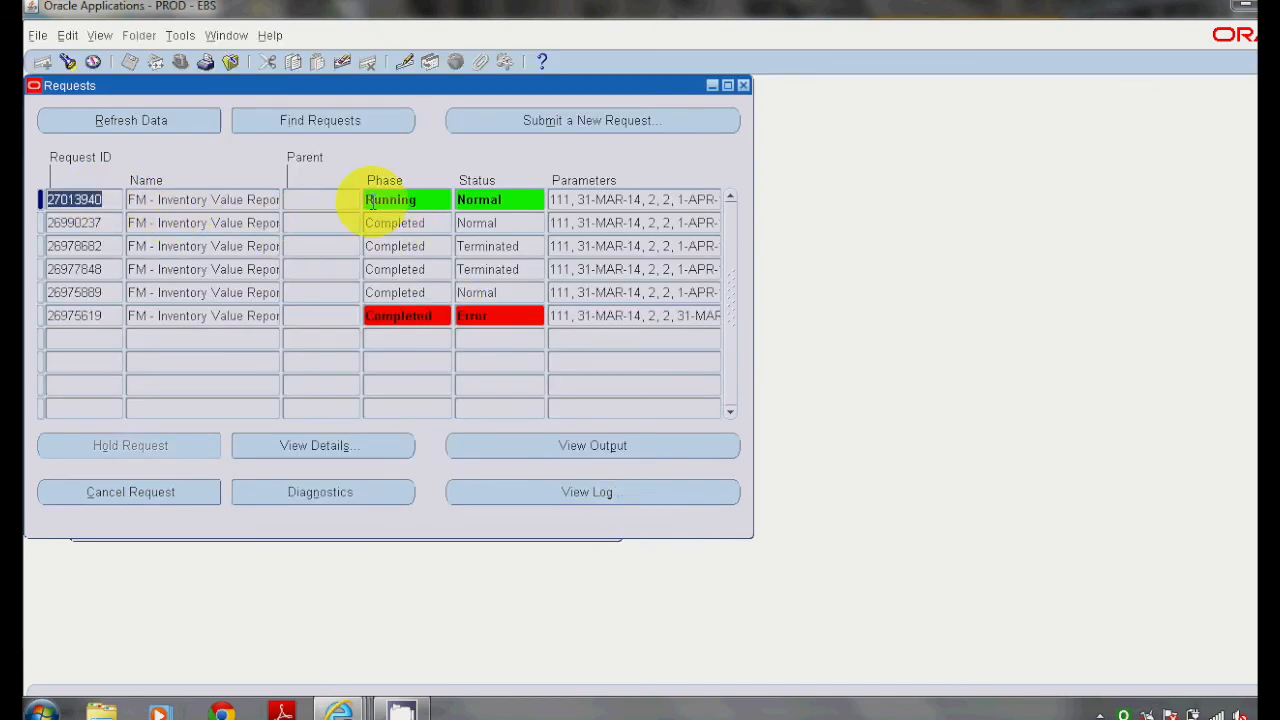
pyautogui.click(207, 191)
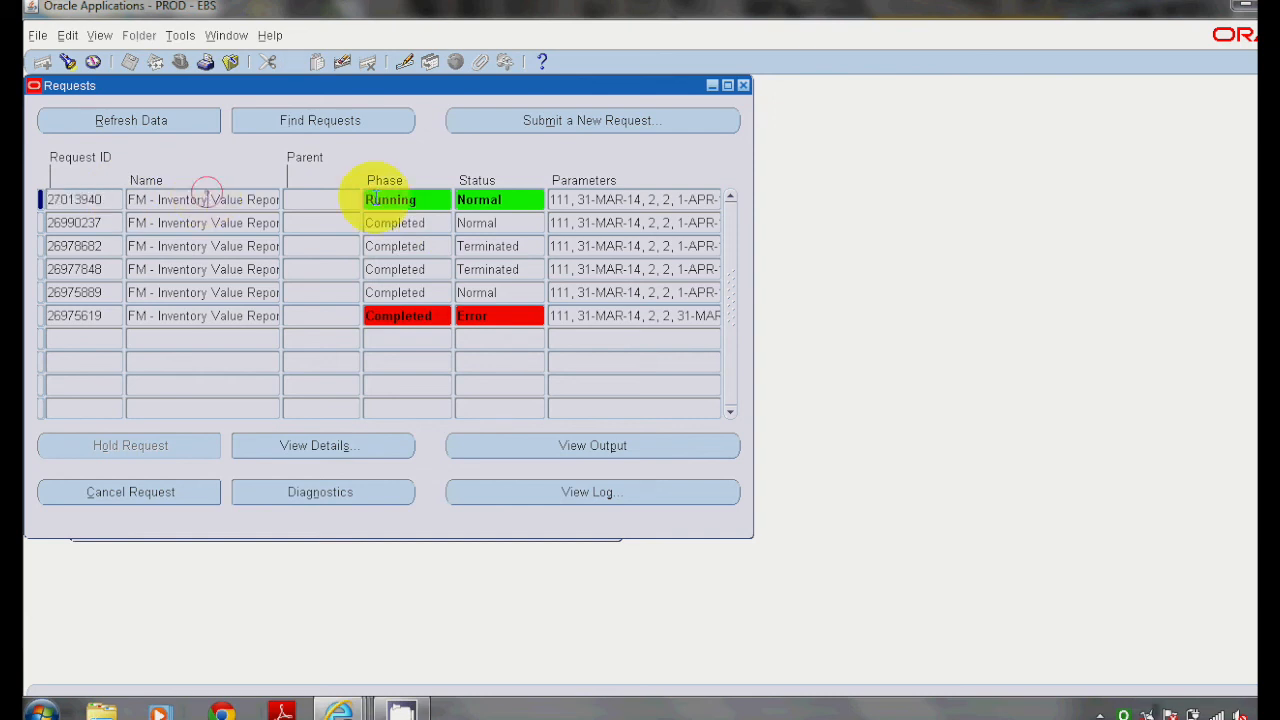
pyautogui.click(482, 202)
pyautogui.click(506, 318)
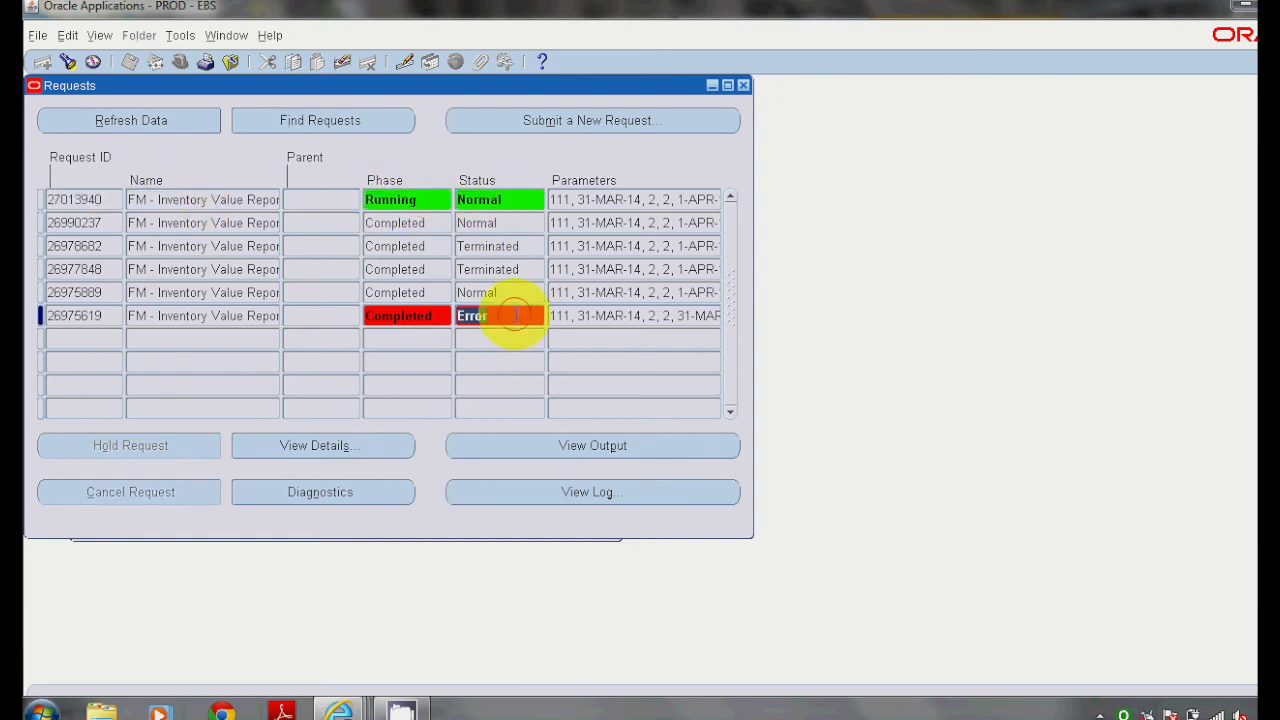
pyautogui.click(205, 224)
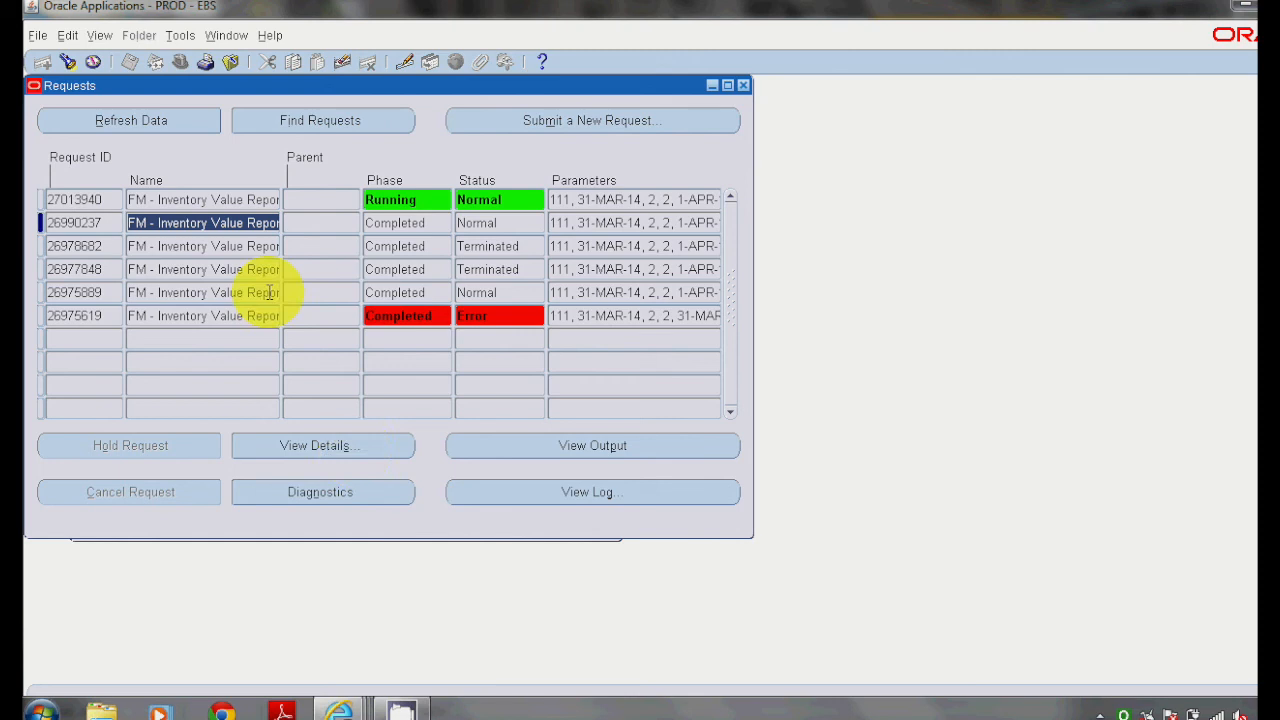
# - View the details of the newly submitted, running inventory value report request and close them
pyautogui.click(209, 201)
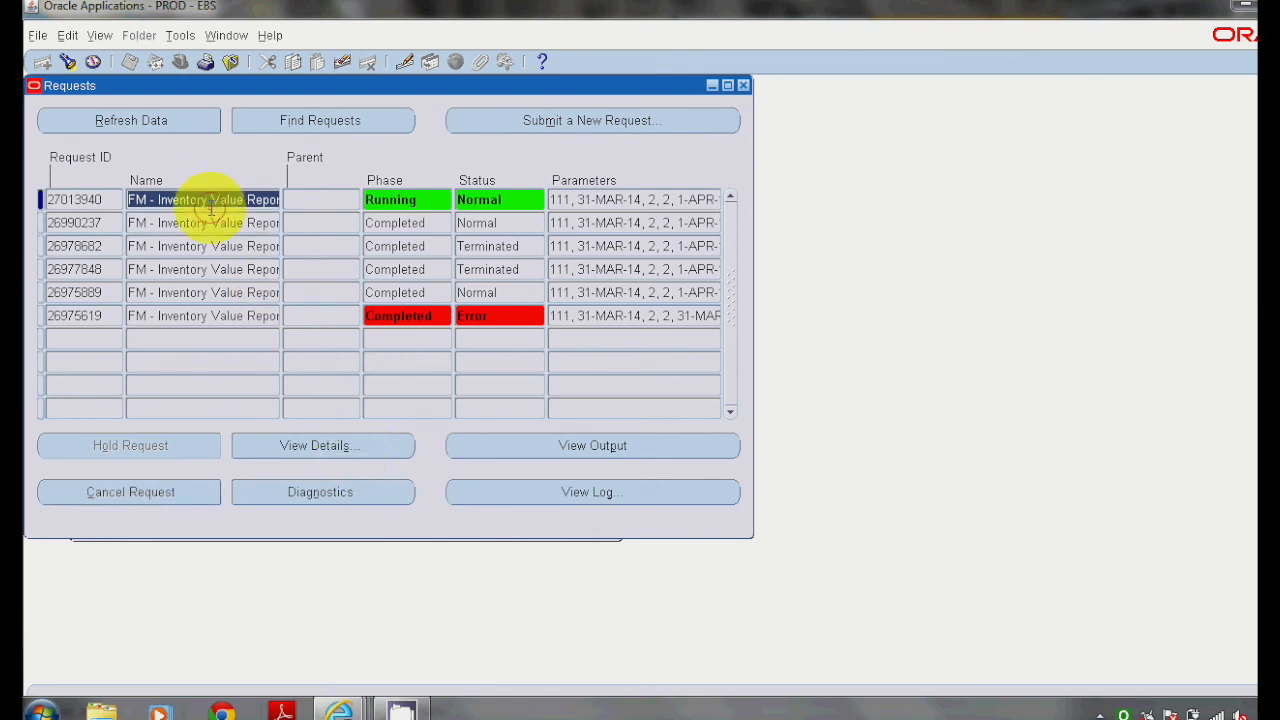
pyautogui.click(336, 455)
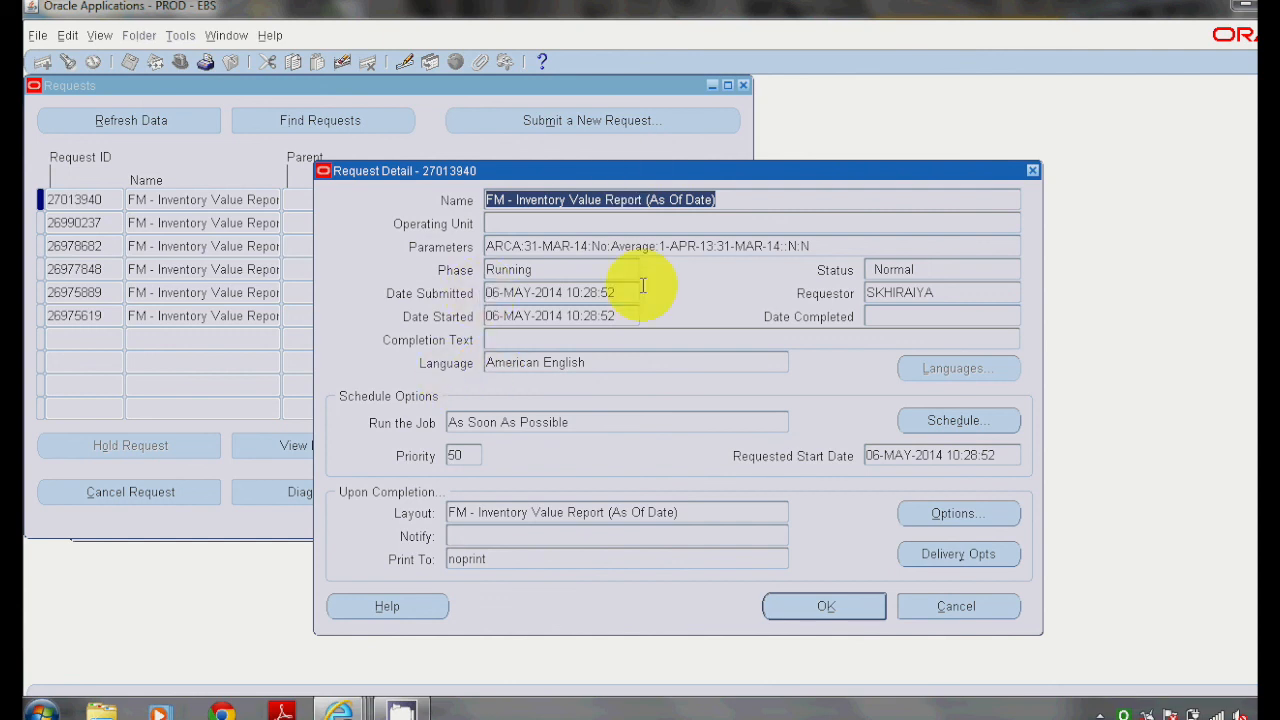
pyautogui.click(828, 608)
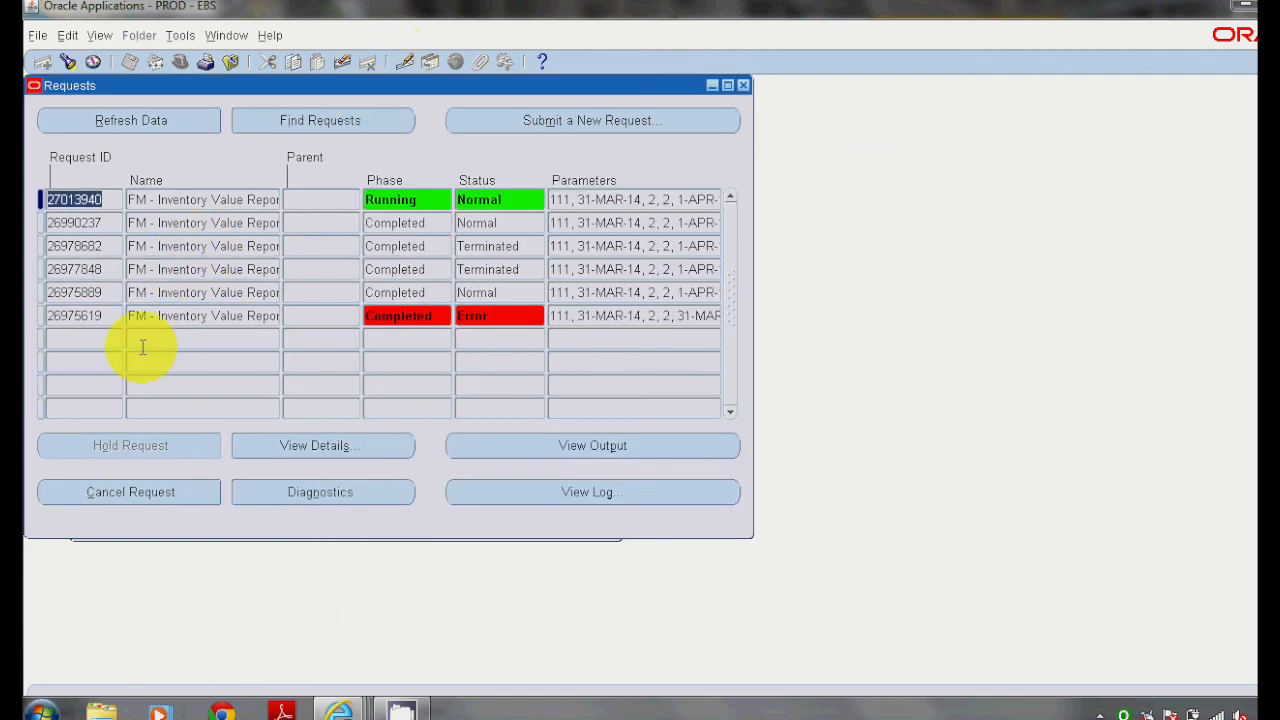
# - Cancel the running inventory value report request at the top of the list and confirm the cancellation
pyautogui.doubleClick(72, 200)
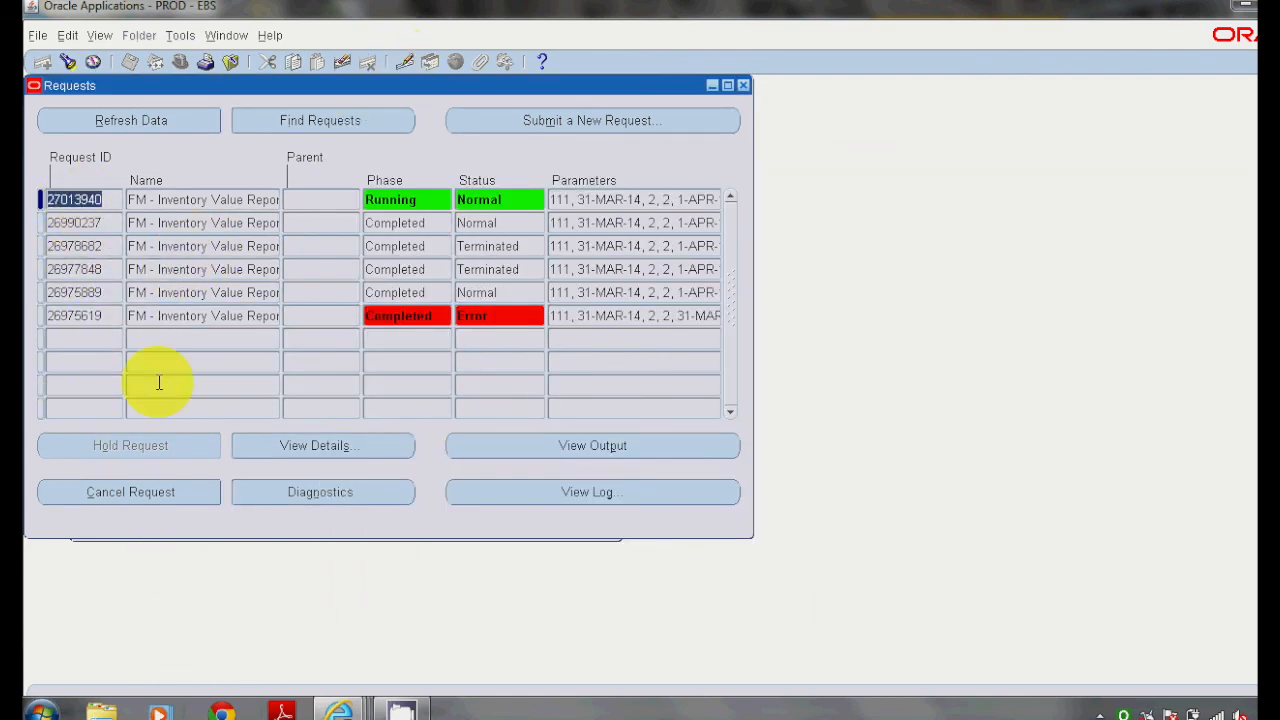
pyautogui.click(108, 199)
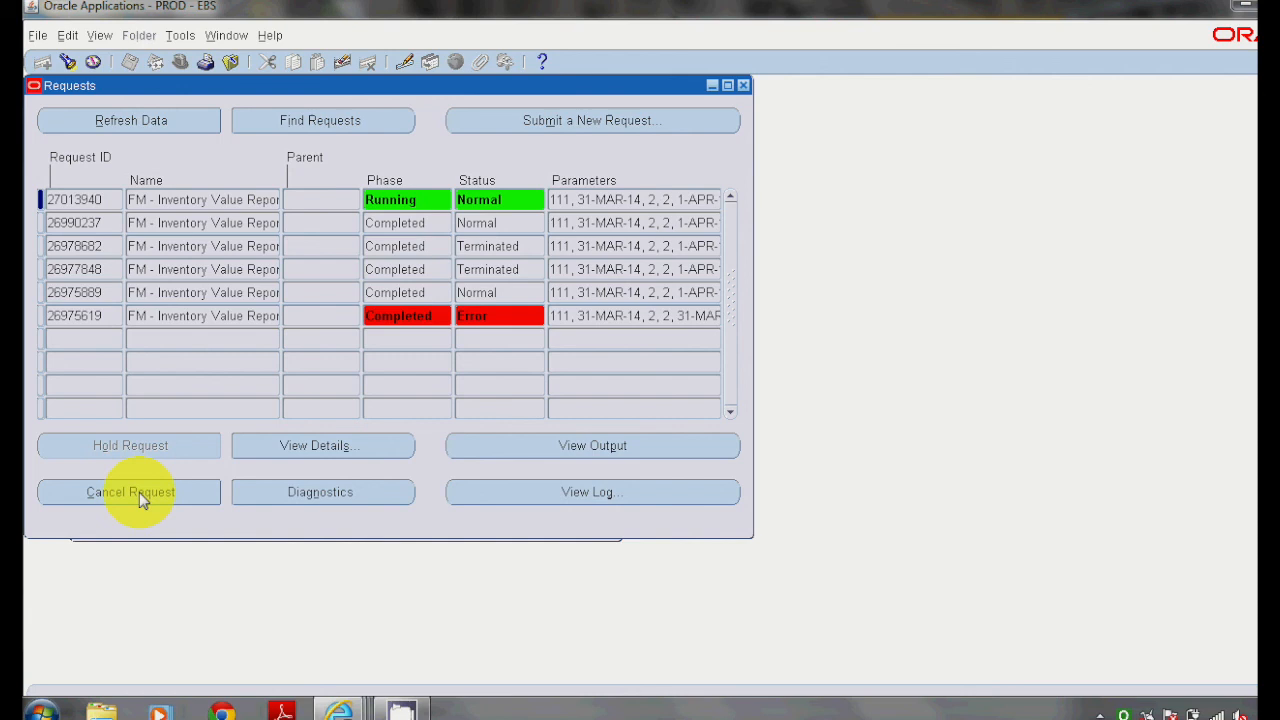
pyautogui.click(142, 492)
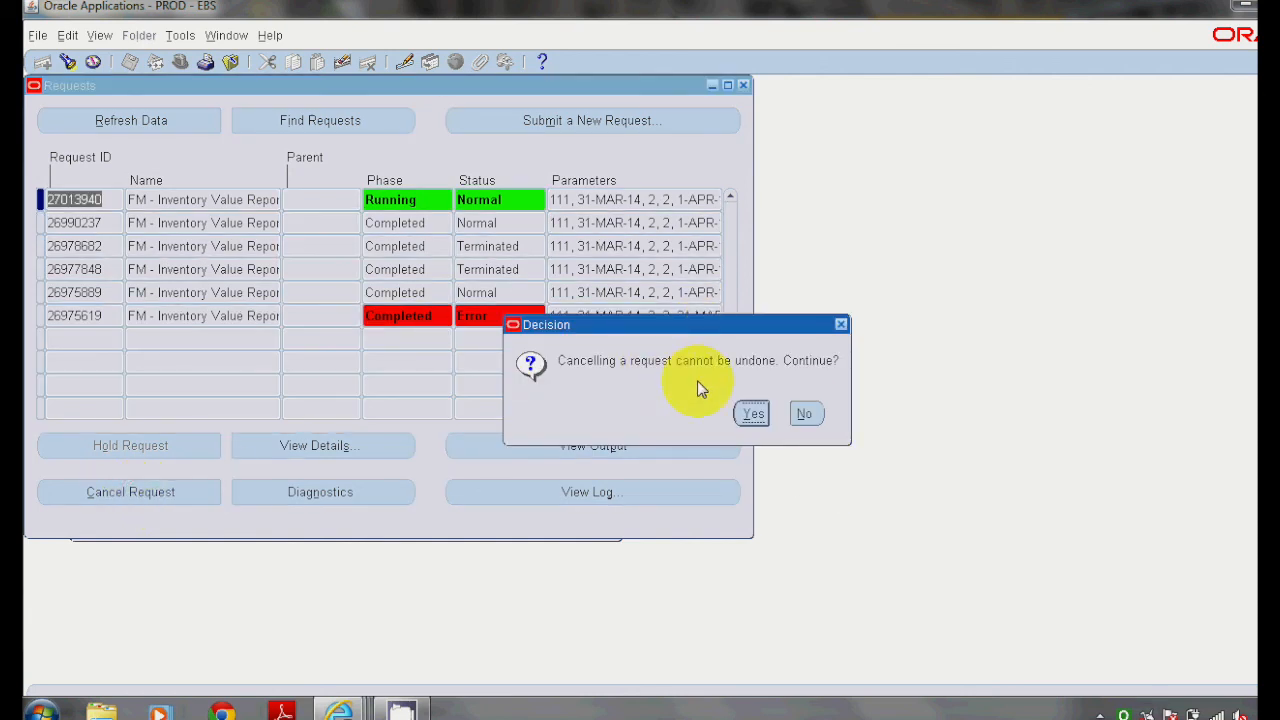
pyautogui.click(760, 418)
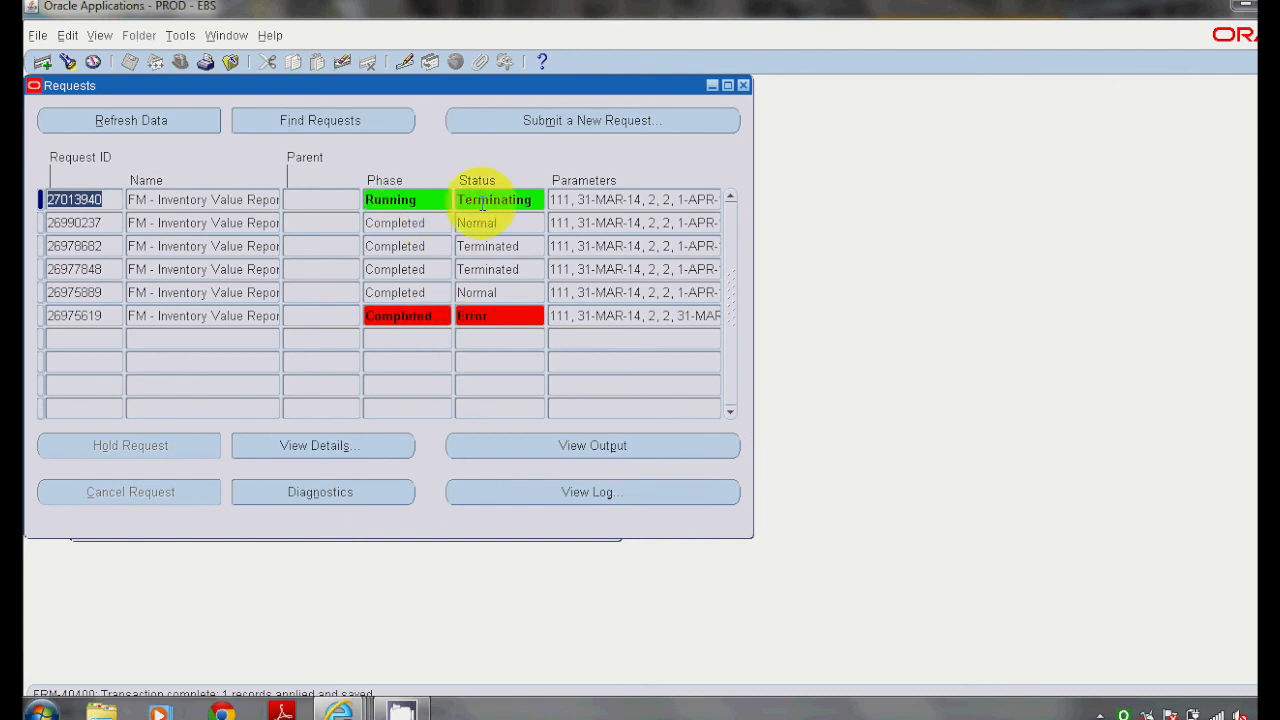
# - Check the status of an earlier terminated request and refresh the request list data
pyautogui.click(68, 270)
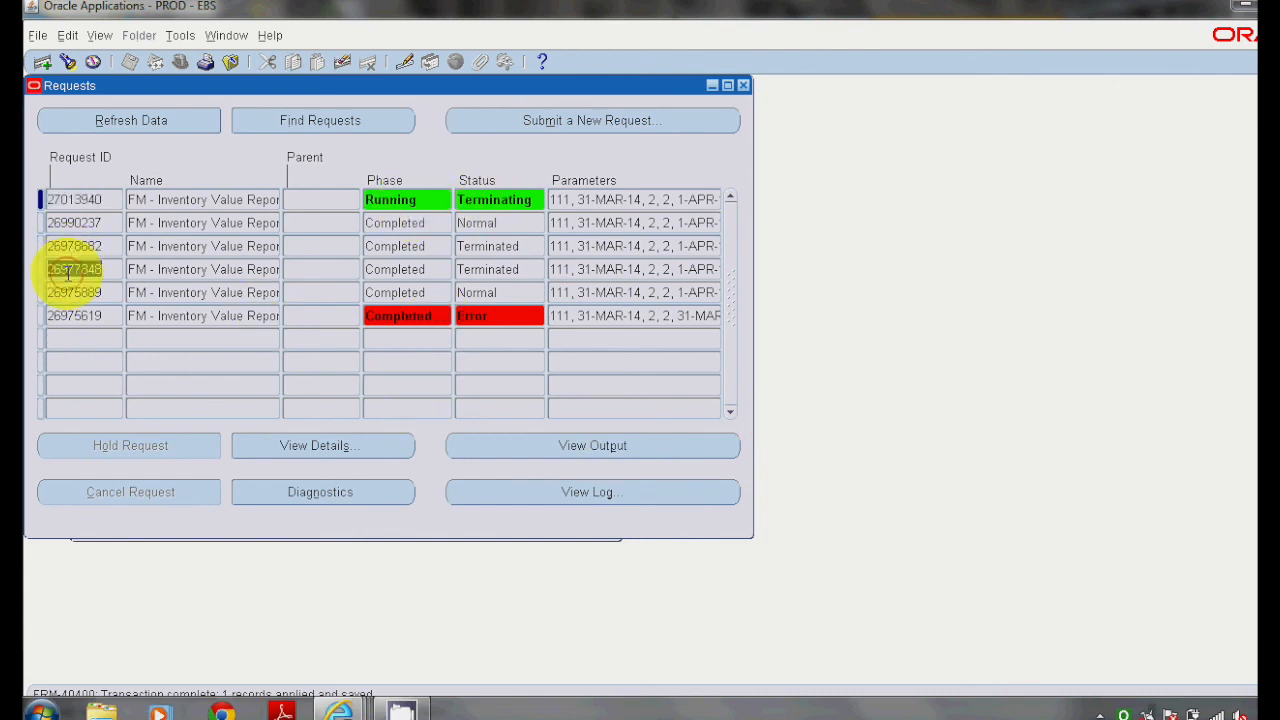
pyautogui.click(520, 274)
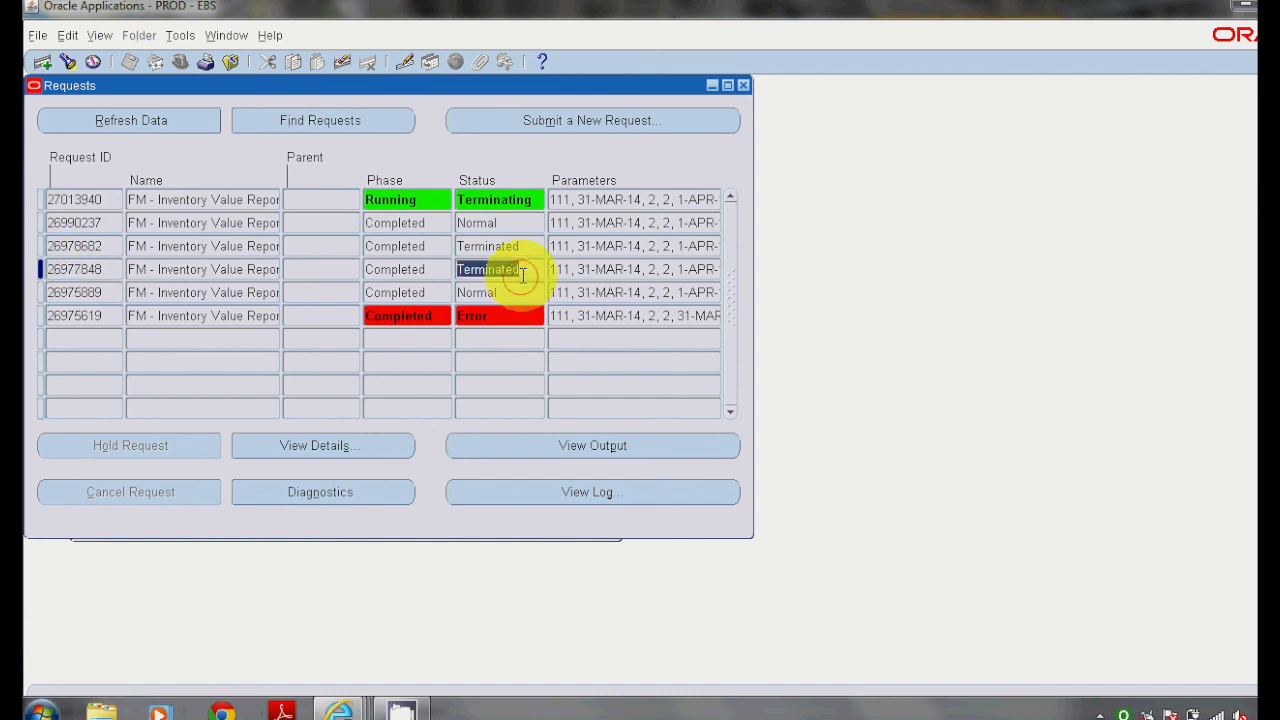
pyautogui.click(126, 134)
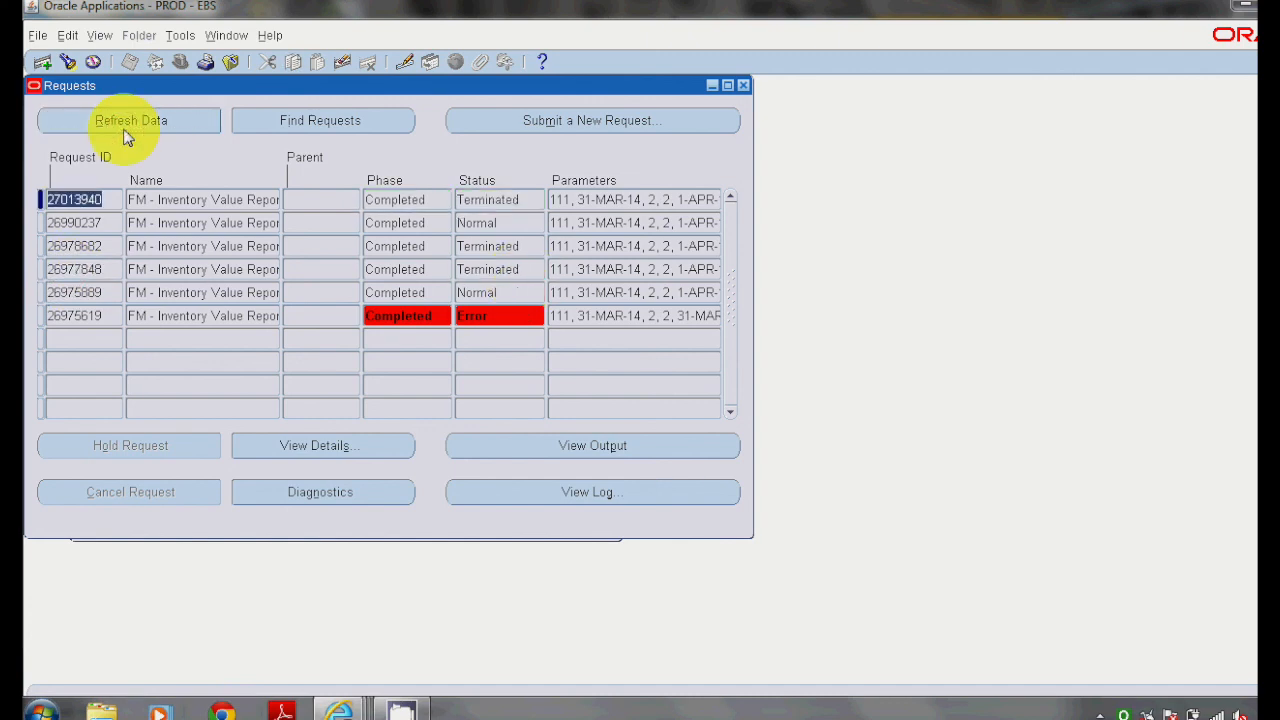
pyautogui.click(126, 134)
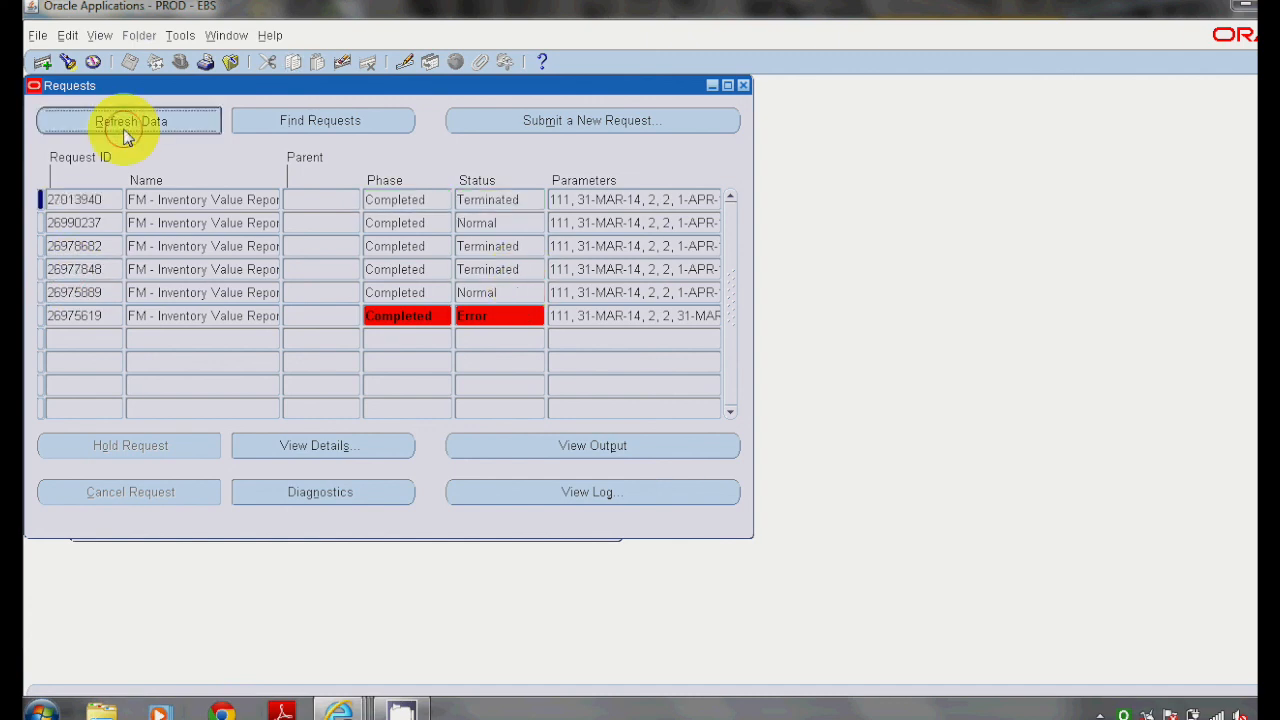
# - View the output of the second listed request, which completed normally, save the FM___Inventory_Value_Report__A_050514 .xls file and open it in Excel
pyautogui.click(93, 222)
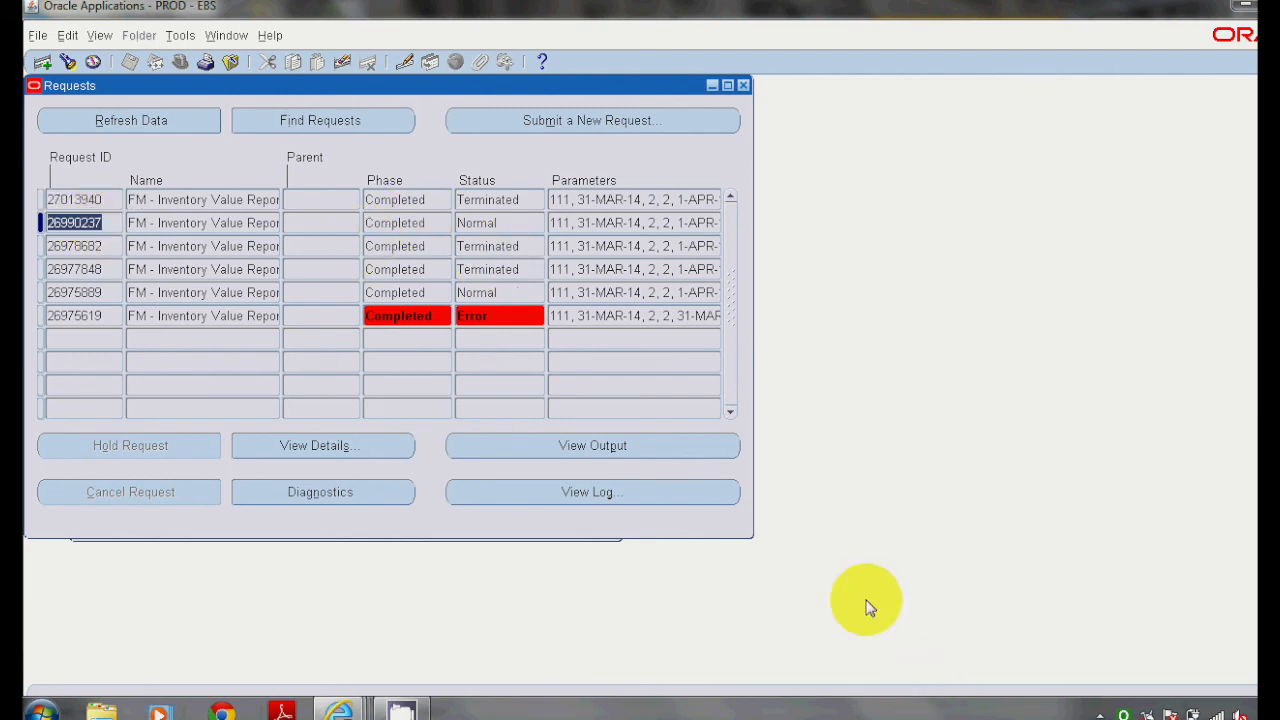
pyautogui.click(637, 443)
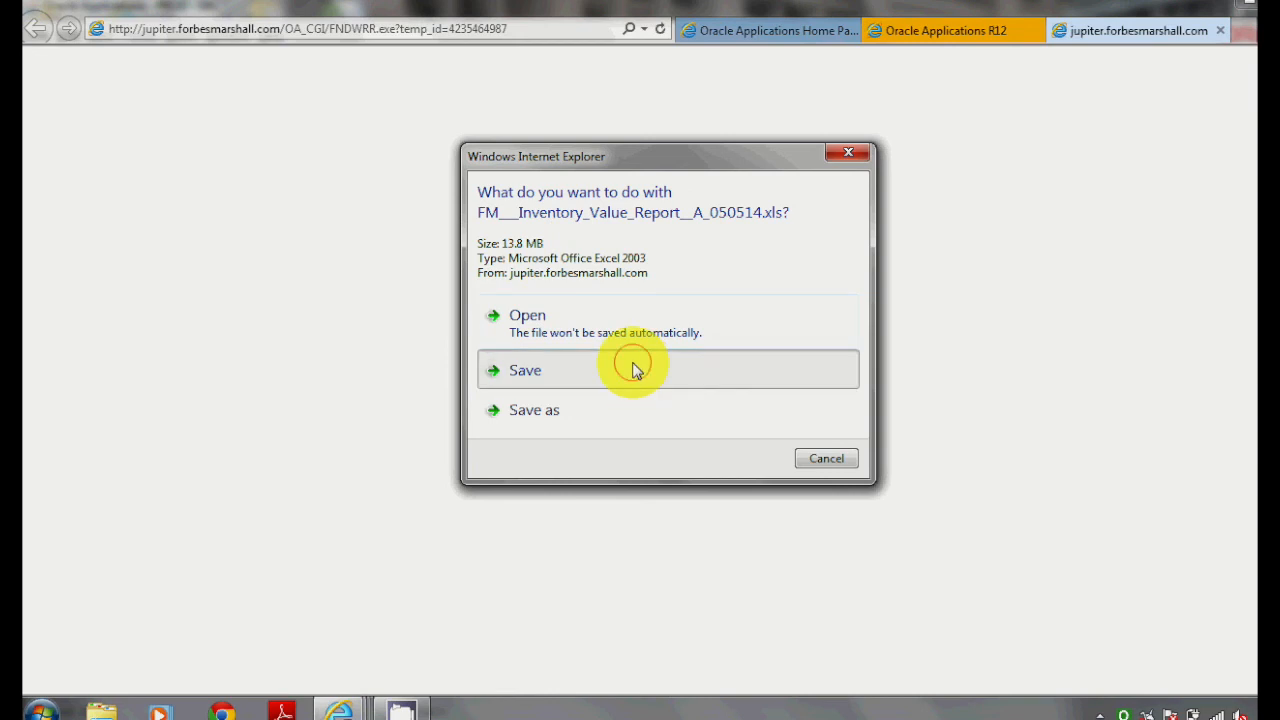
pyautogui.click(634, 367)
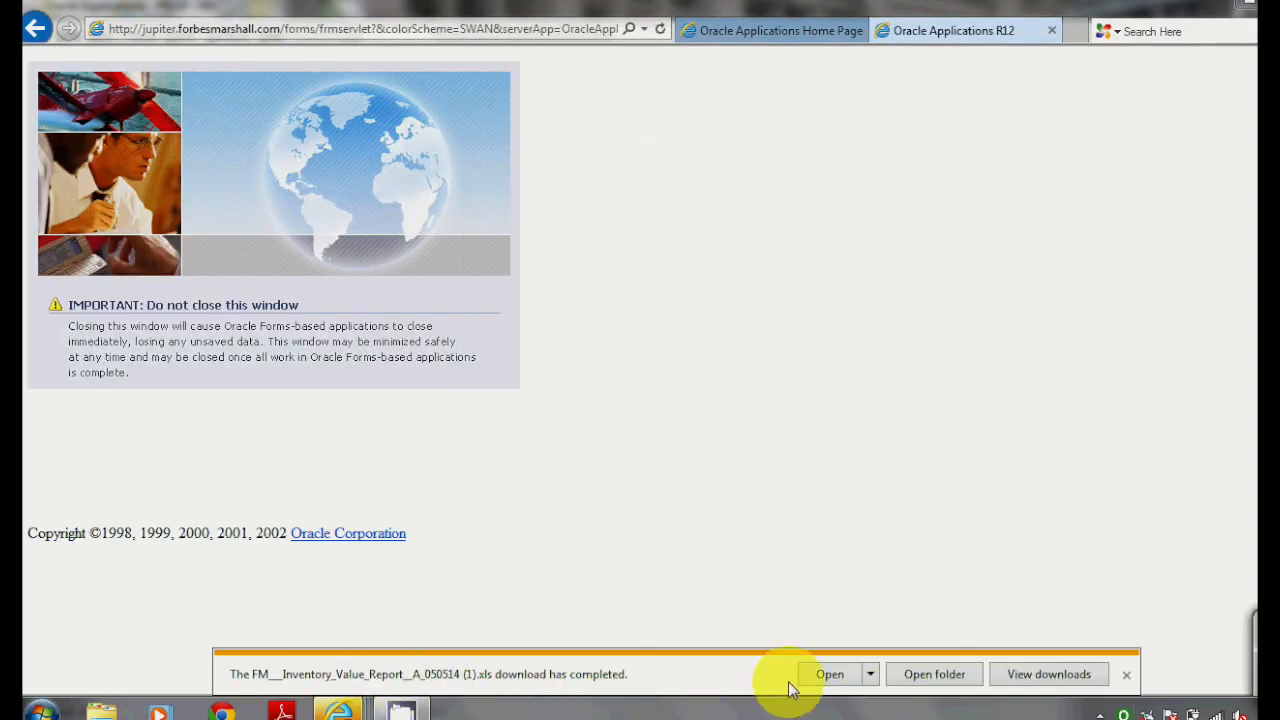
pyautogui.click(830, 676)
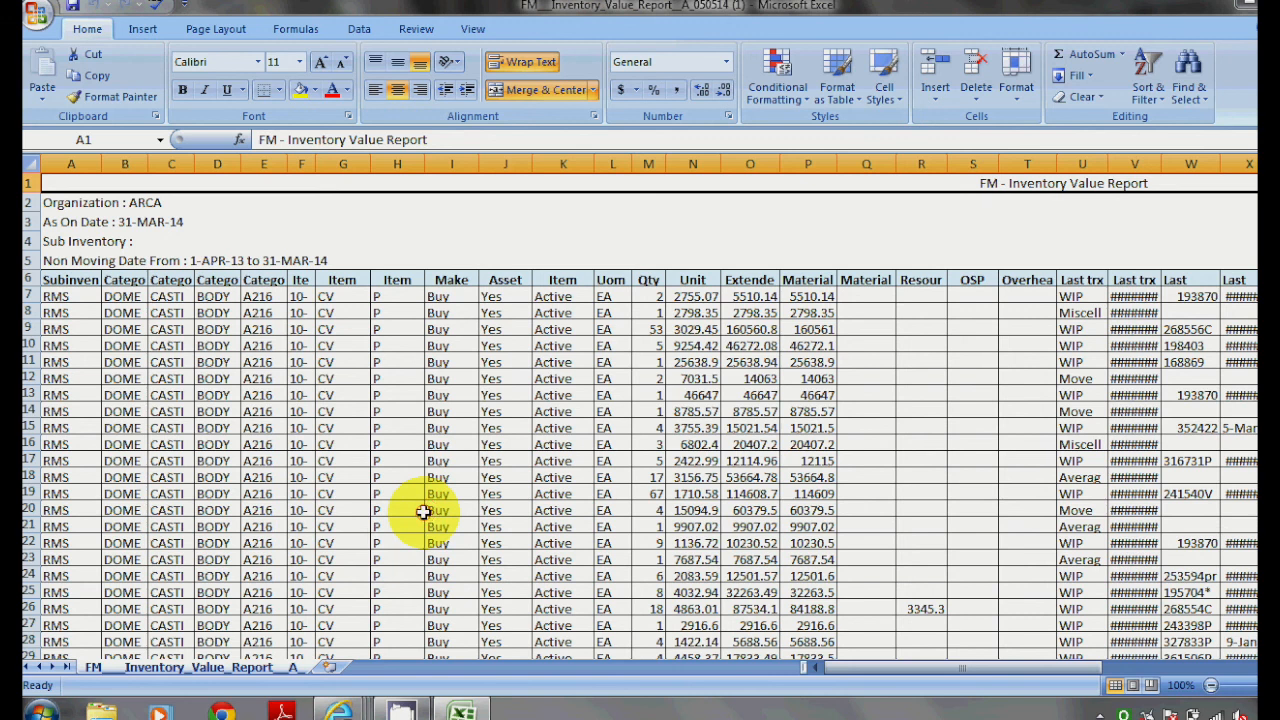
# - Examine the report's header parameters, column headings and item rows in the inventory value worksheet
pyautogui.press('Down')
pyautogui.press('Down')
pyautogui.press('Down')
pyautogui.press('Down')
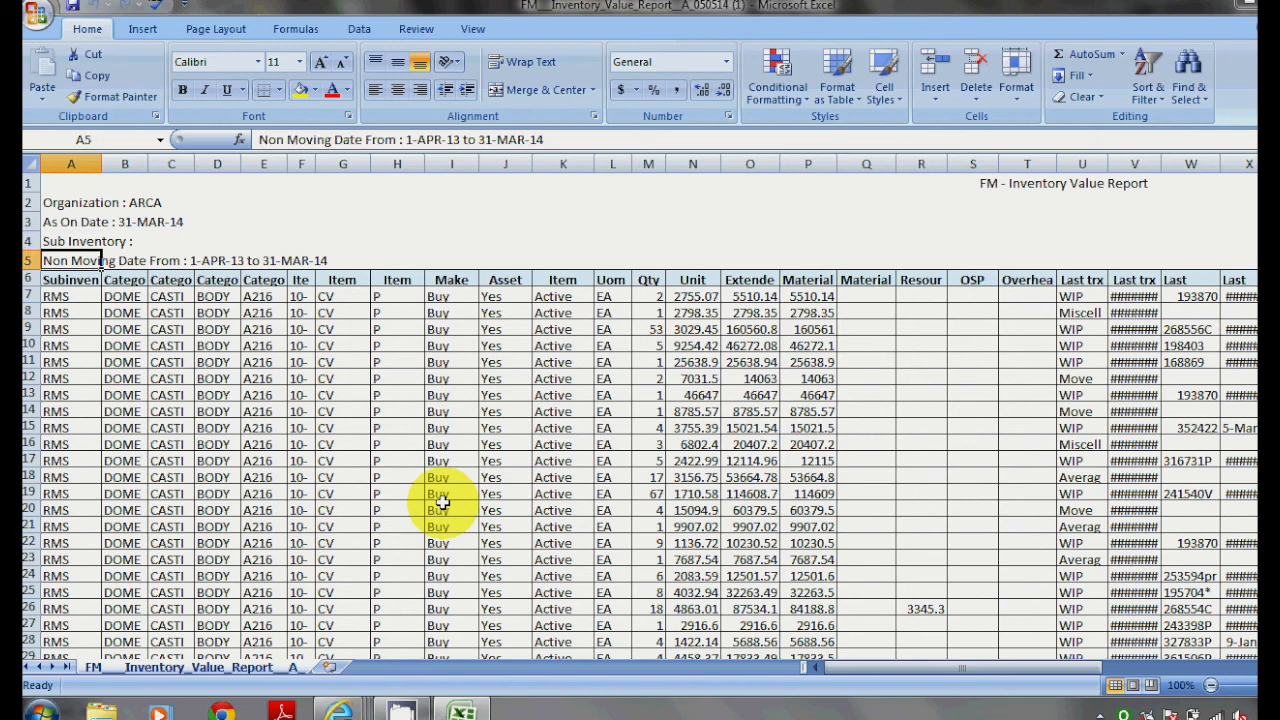
pyautogui.click(508, 543)
pyautogui.click(414, 541)
pyautogui.click(250, 540)
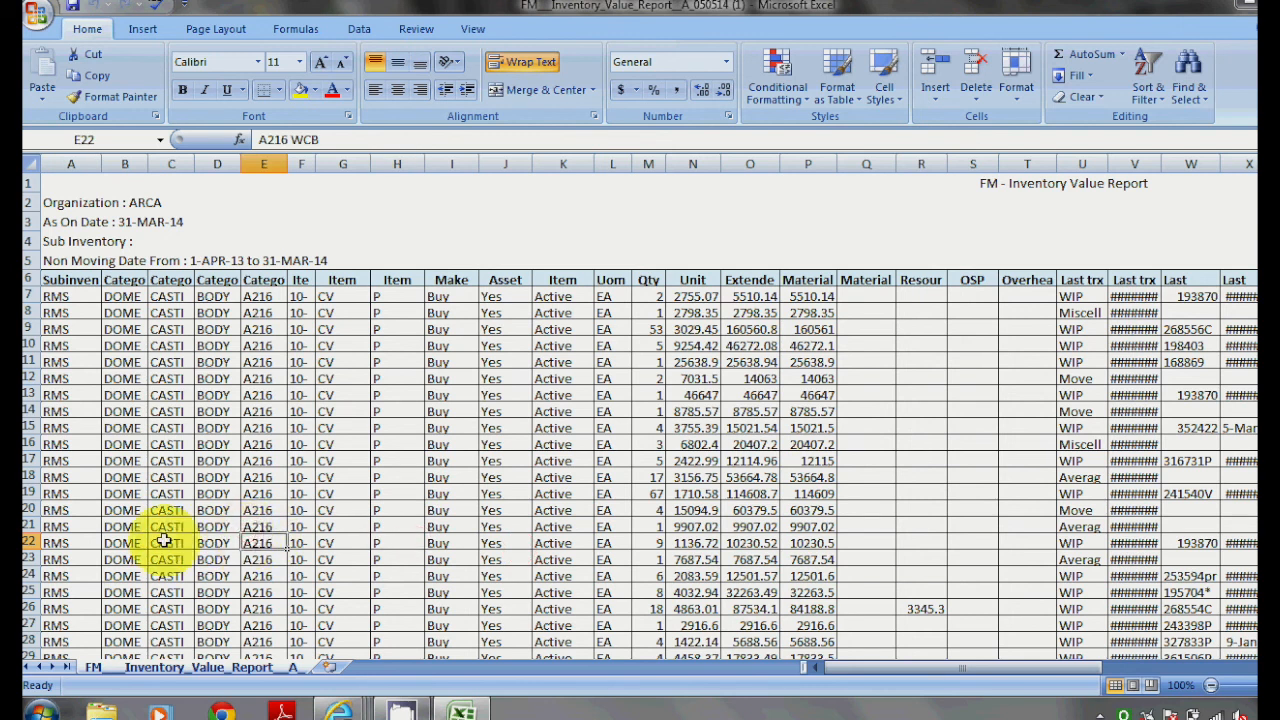
pyautogui.press('Left')
pyautogui.press('Left')
pyautogui.press('Left')
pyautogui.press('Left')
pyautogui.press('Up')
pyautogui.press('Up')
pyautogui.press('Up')
pyautogui.press('Up')
pyautogui.press('Up')
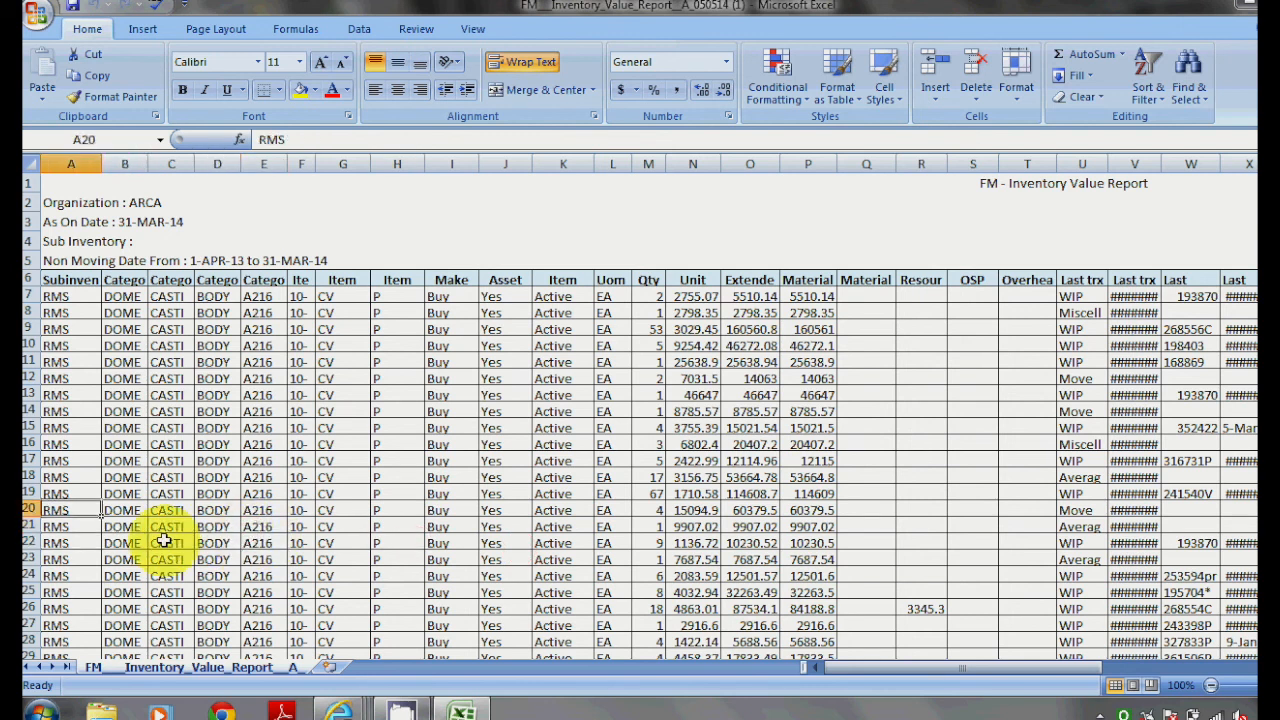
pyautogui.press('Up')
pyautogui.press('Up')
pyautogui.press('Up')
pyautogui.press('Down')
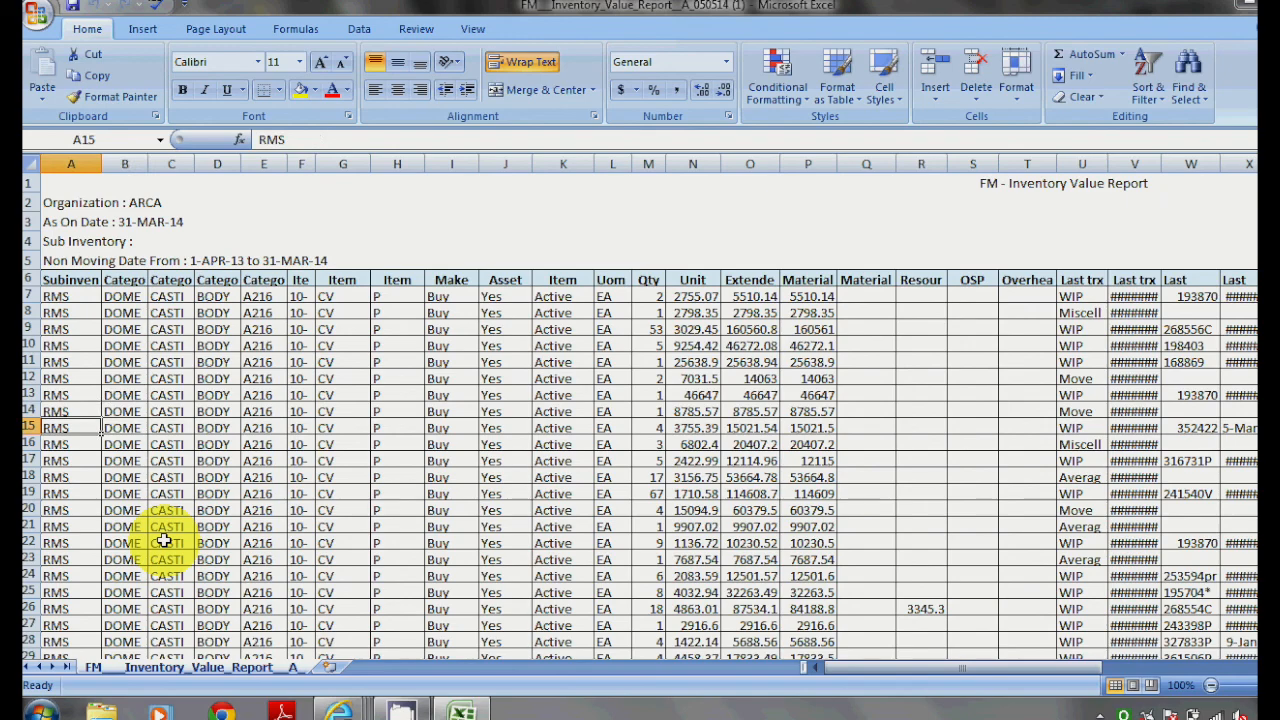